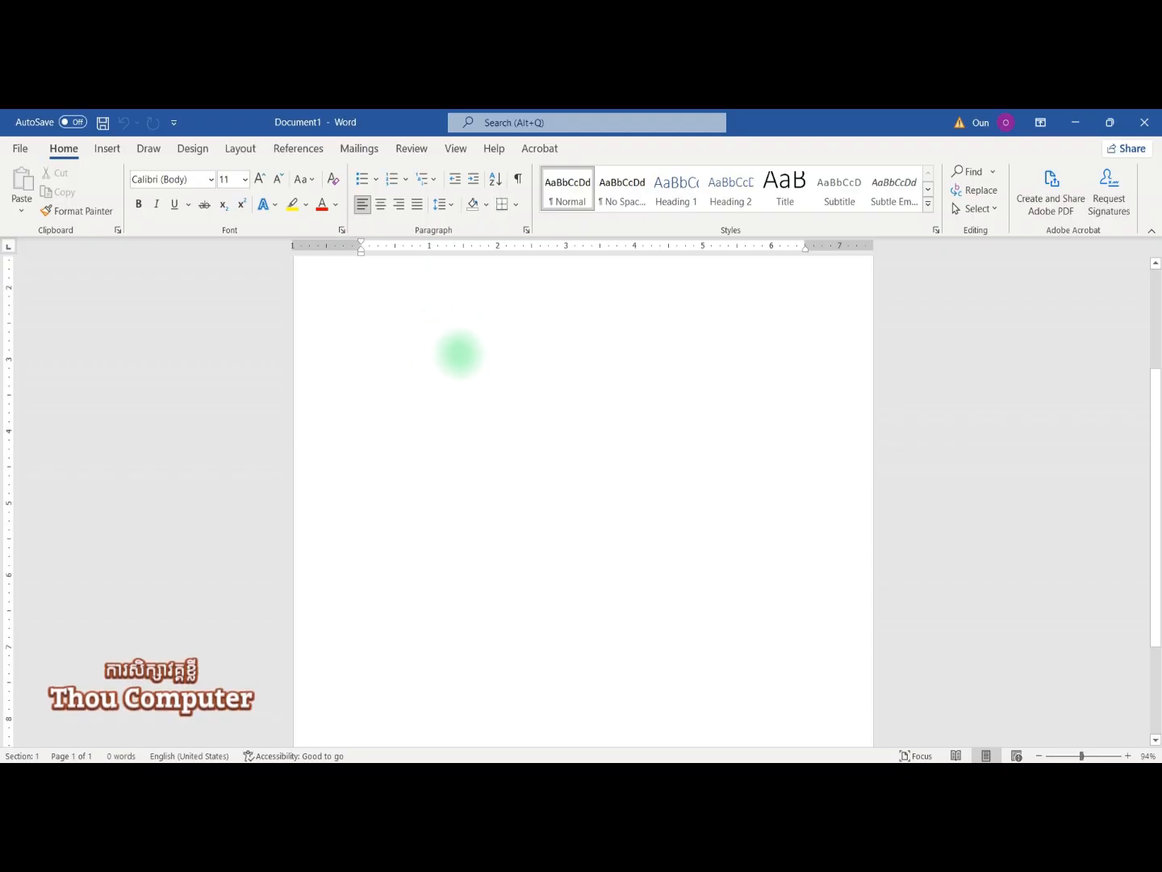
# Step: Switch the ribbon to the Insert tab for the blank Document1
pyautogui.scroll(1, 461, 355)
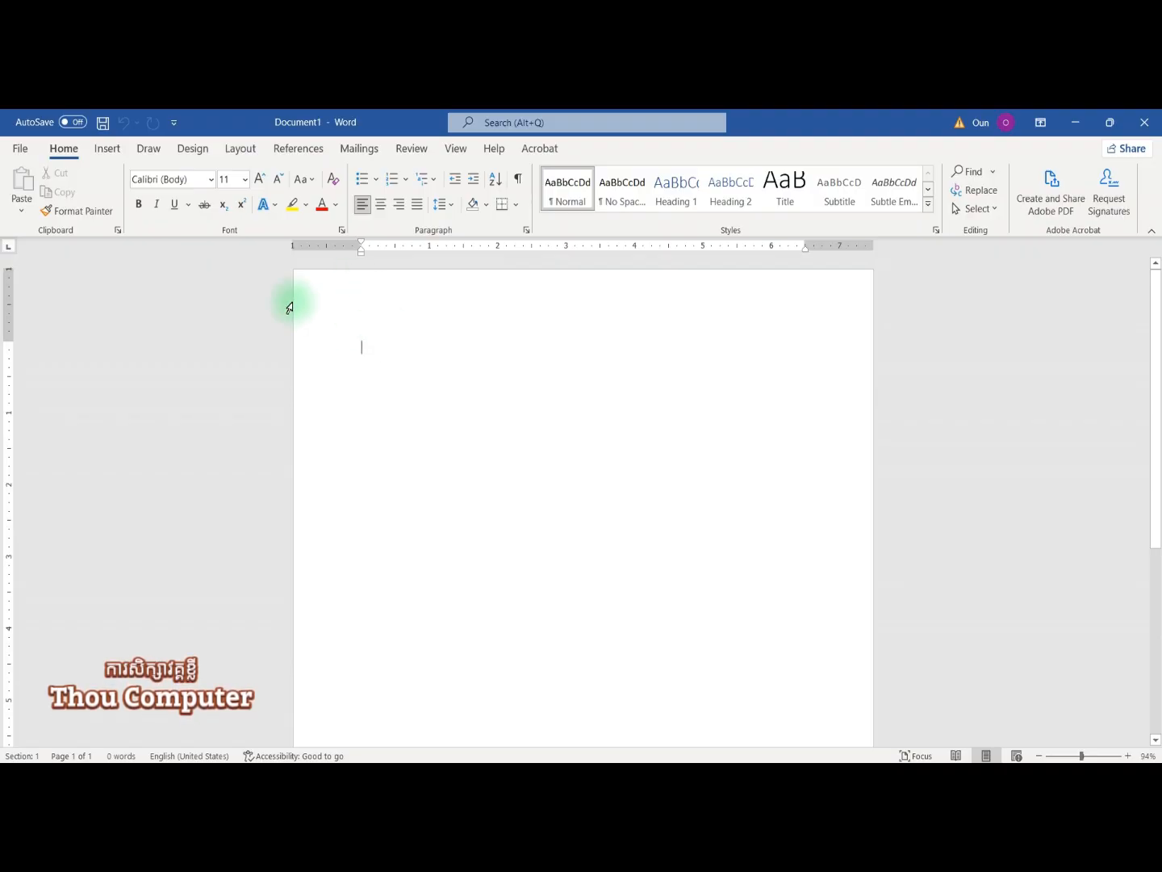
pyautogui.click(105, 149)
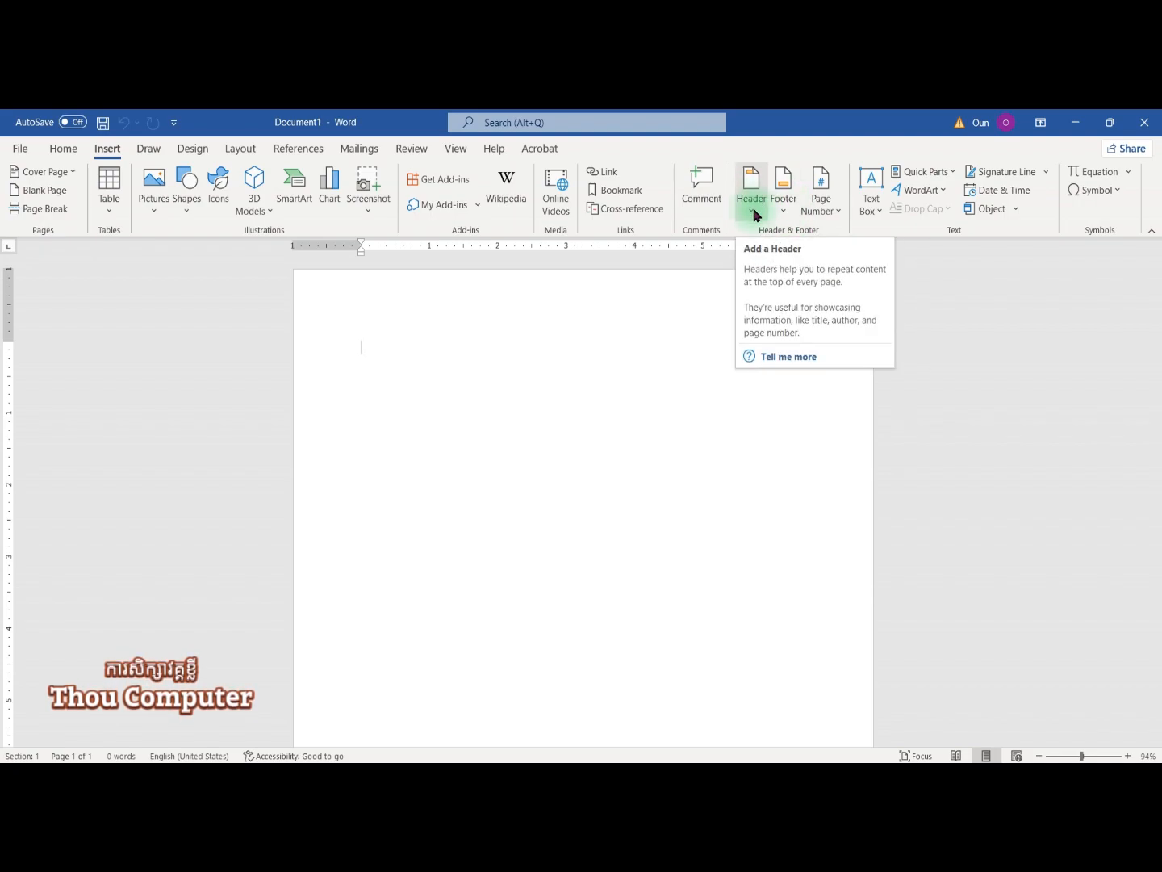
# Step: Browse the Header gallery designs and close it without adding one
pyautogui.click(755, 216)
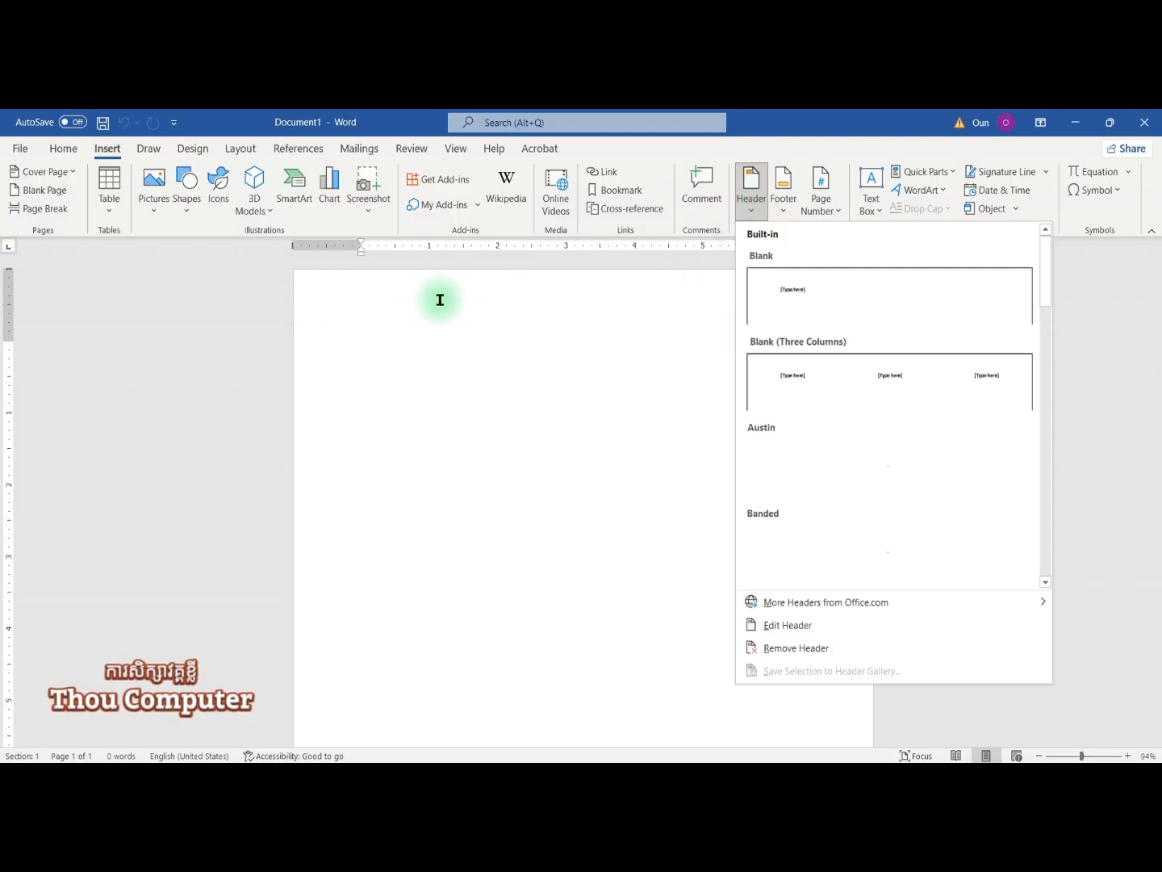
pyautogui.scroll(-2, 878, 448)
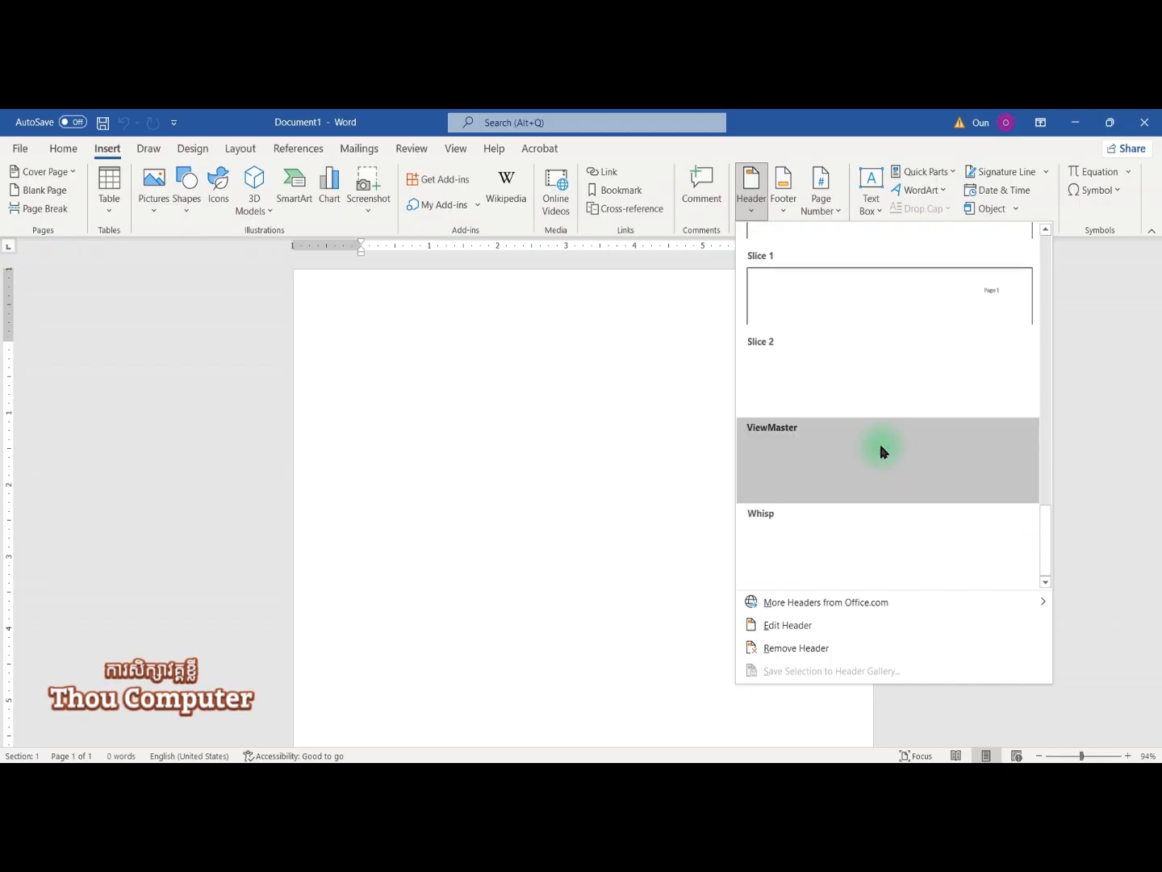
pyautogui.click(610, 377)
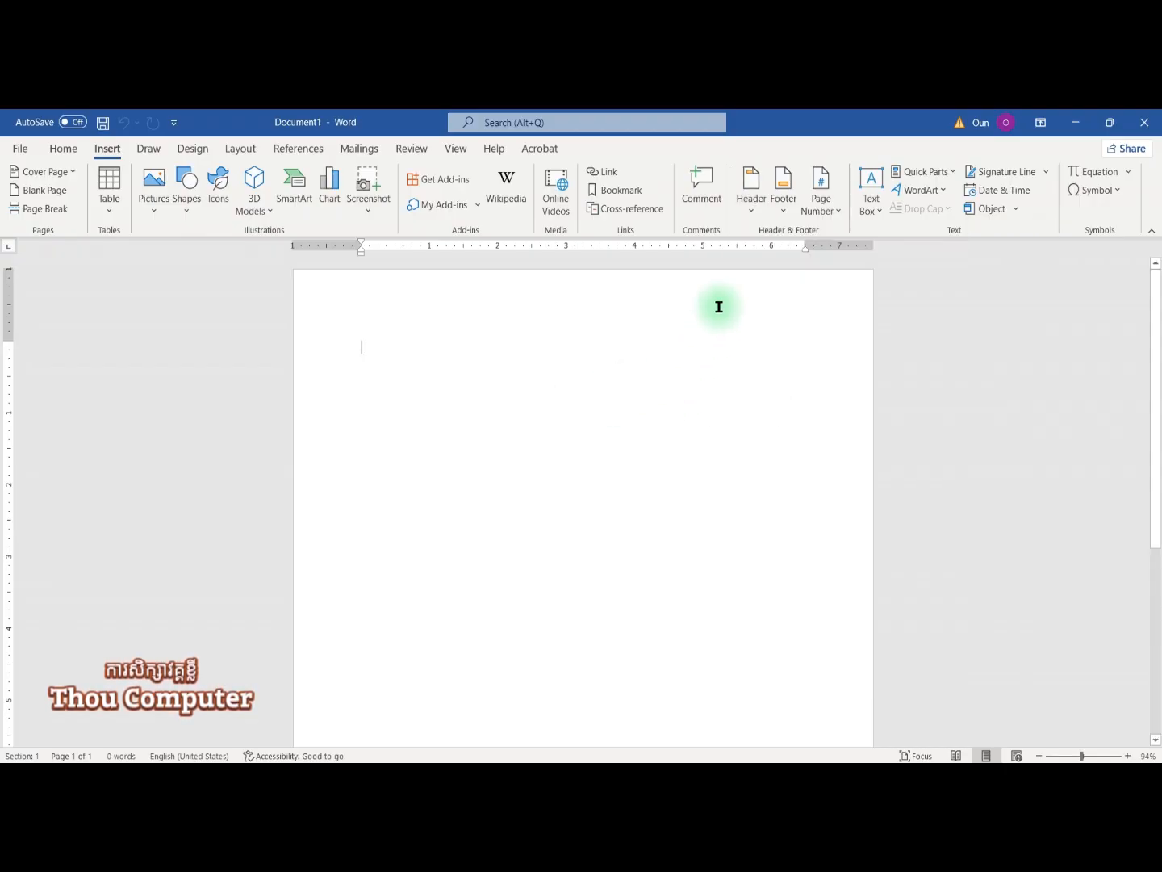
# Step: Look over the Footer and Page Number options, then reopen the Footer gallery
pyautogui.click(783, 214)
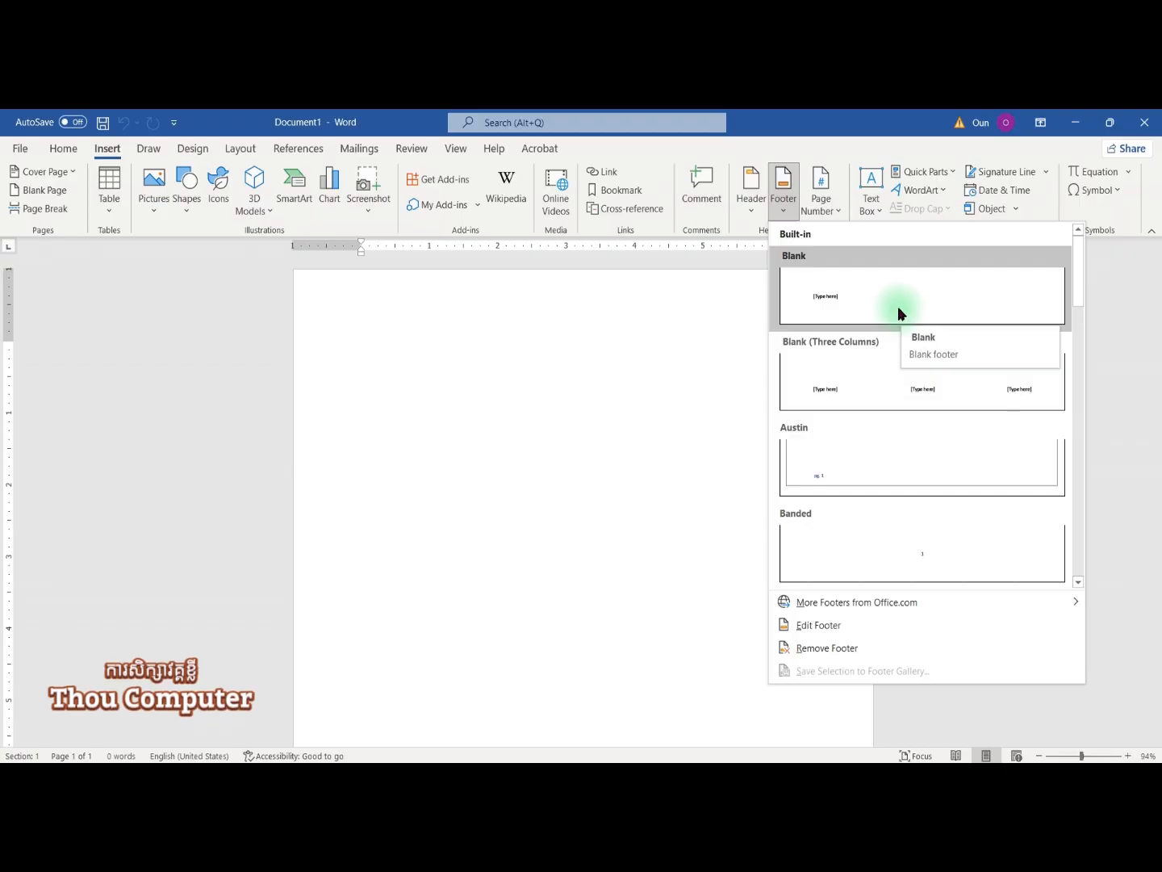
pyautogui.click(827, 208)
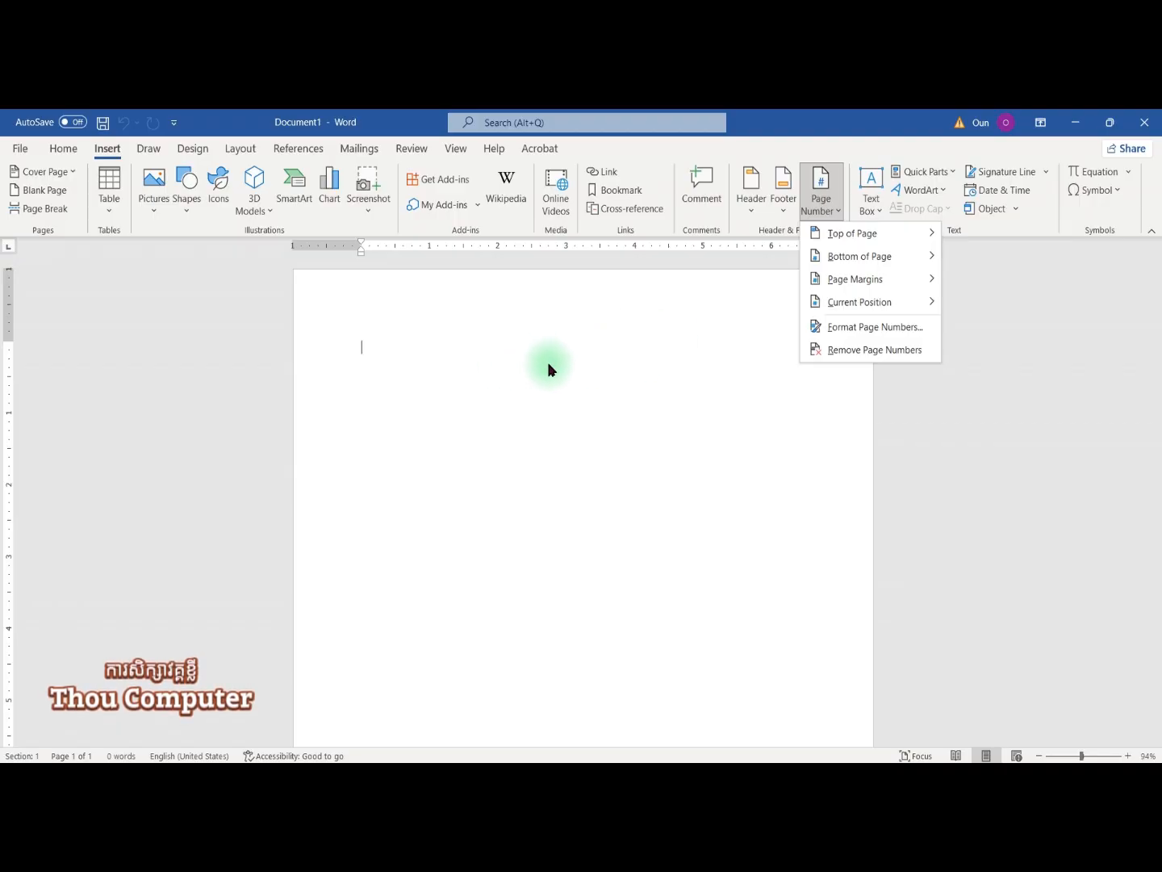
pyautogui.click(702, 332)
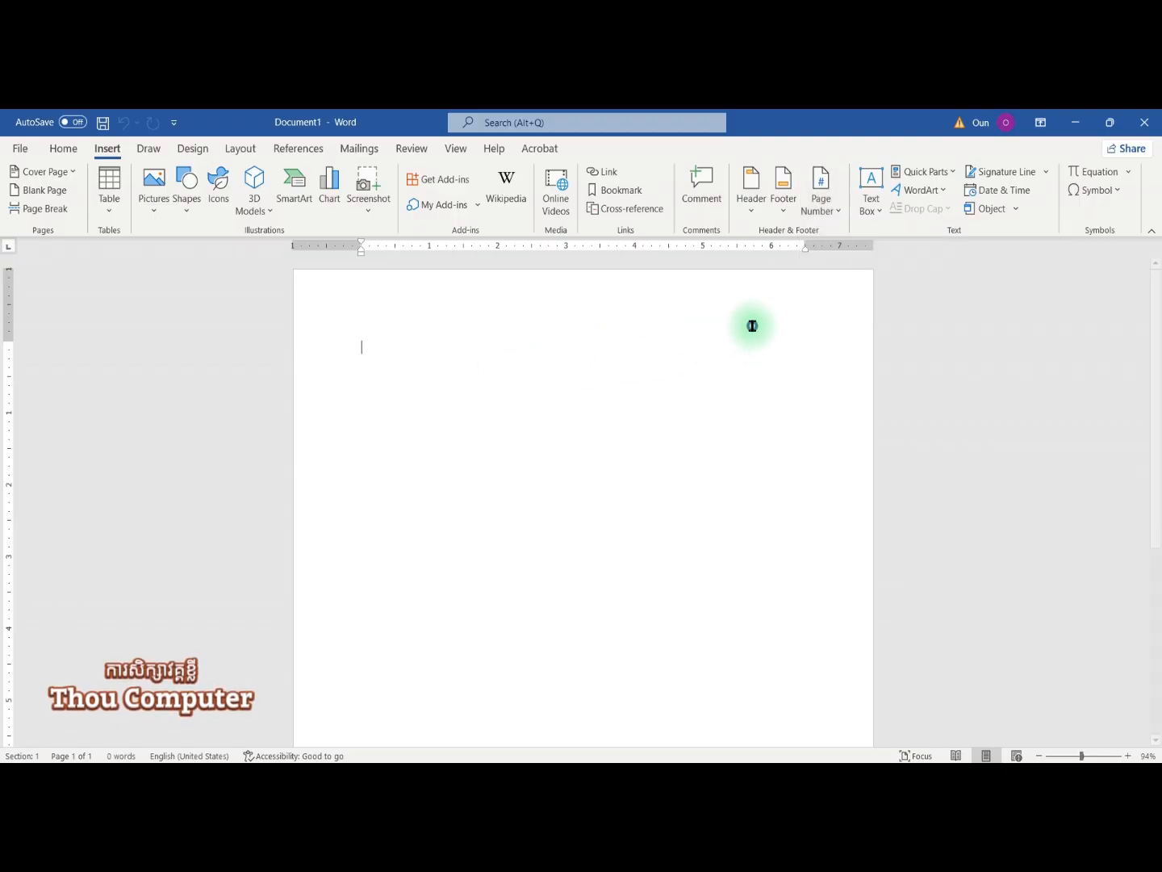
pyautogui.click(772, 209)
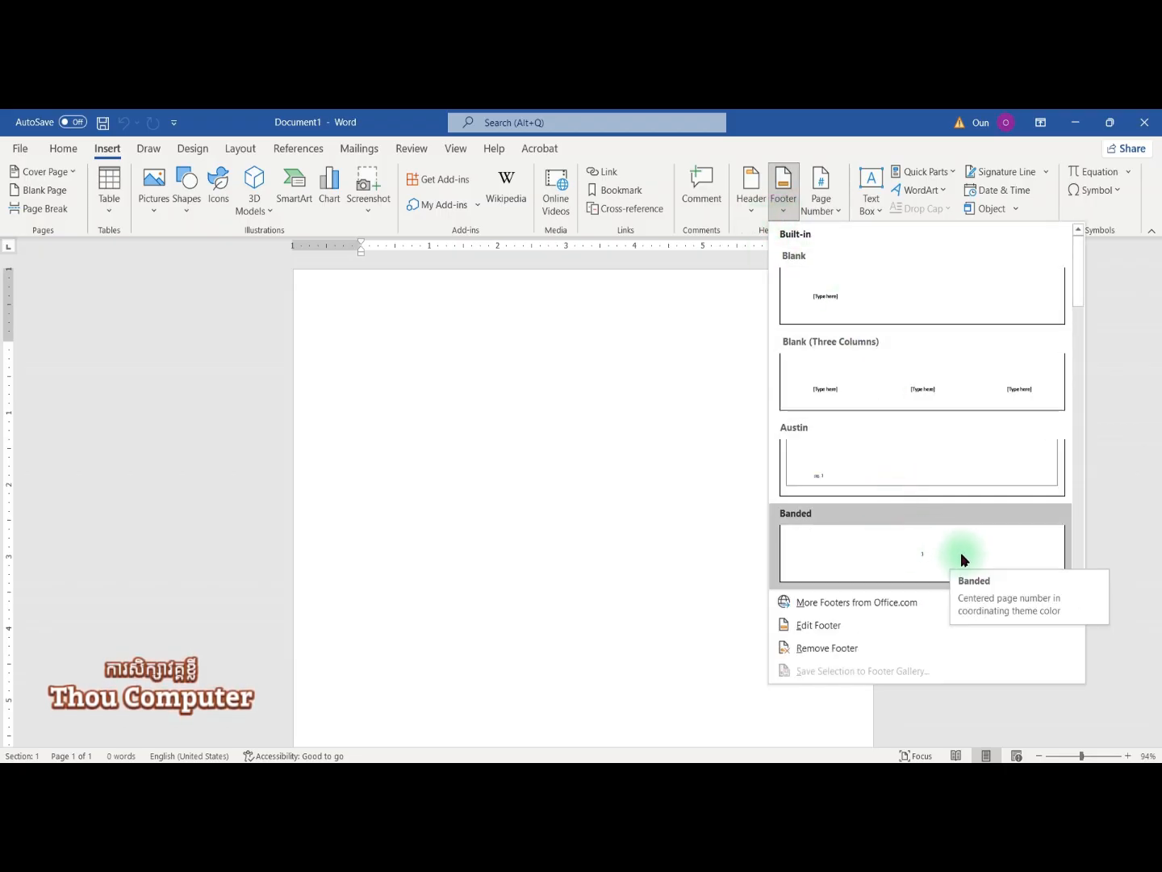
# Step: Insert the Banded footer with centred page number 1 and return to the body
pyautogui.click(922, 553)
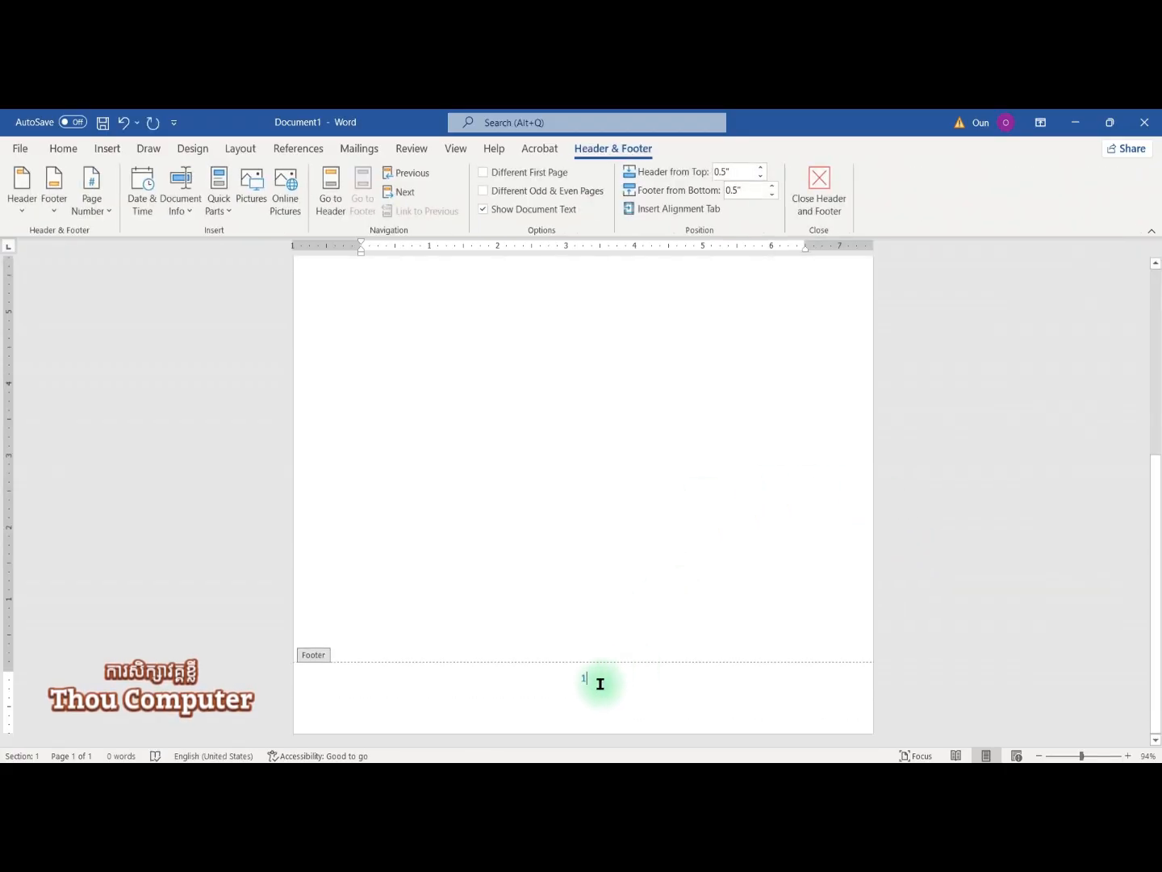
pyautogui.moveTo(569, 675); pyautogui.dragTo(623, 677)
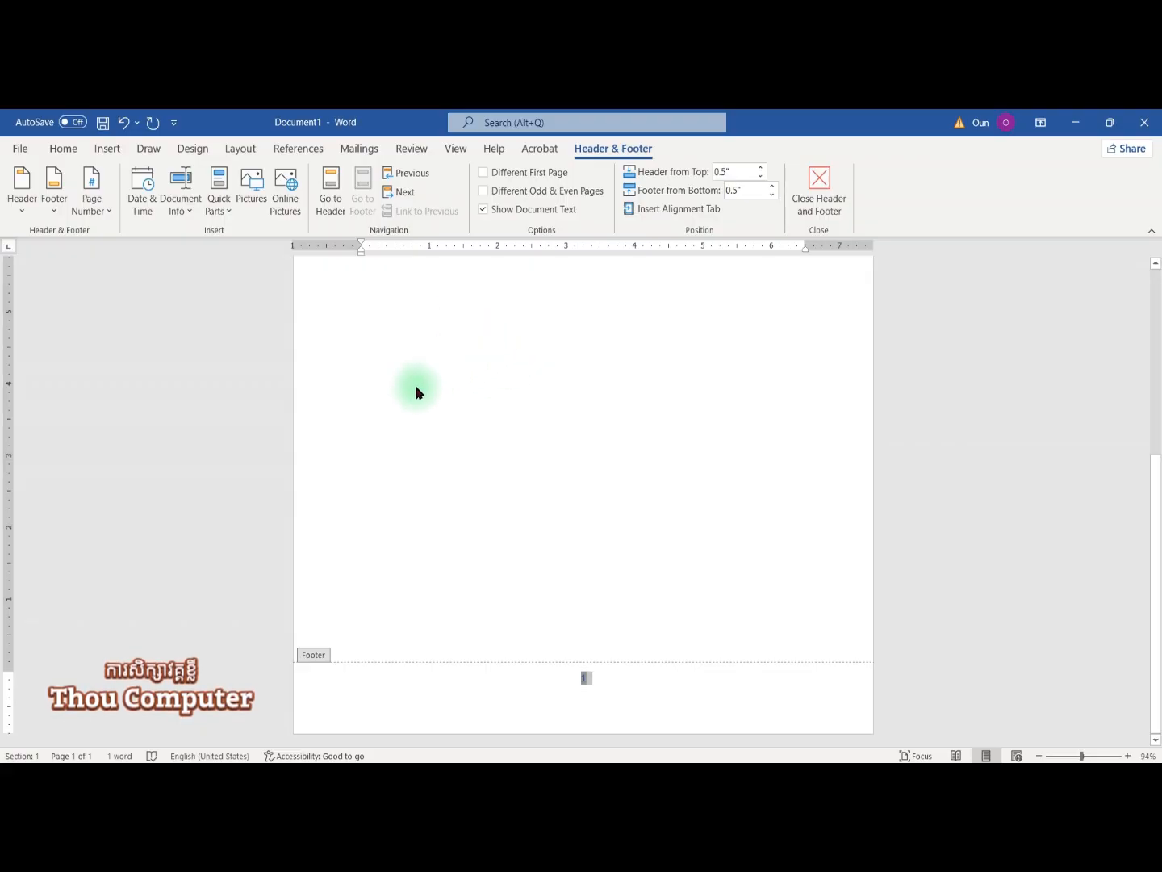
pyautogui.scroll(5, 418, 385)
pyautogui.doubleClick(414, 410)
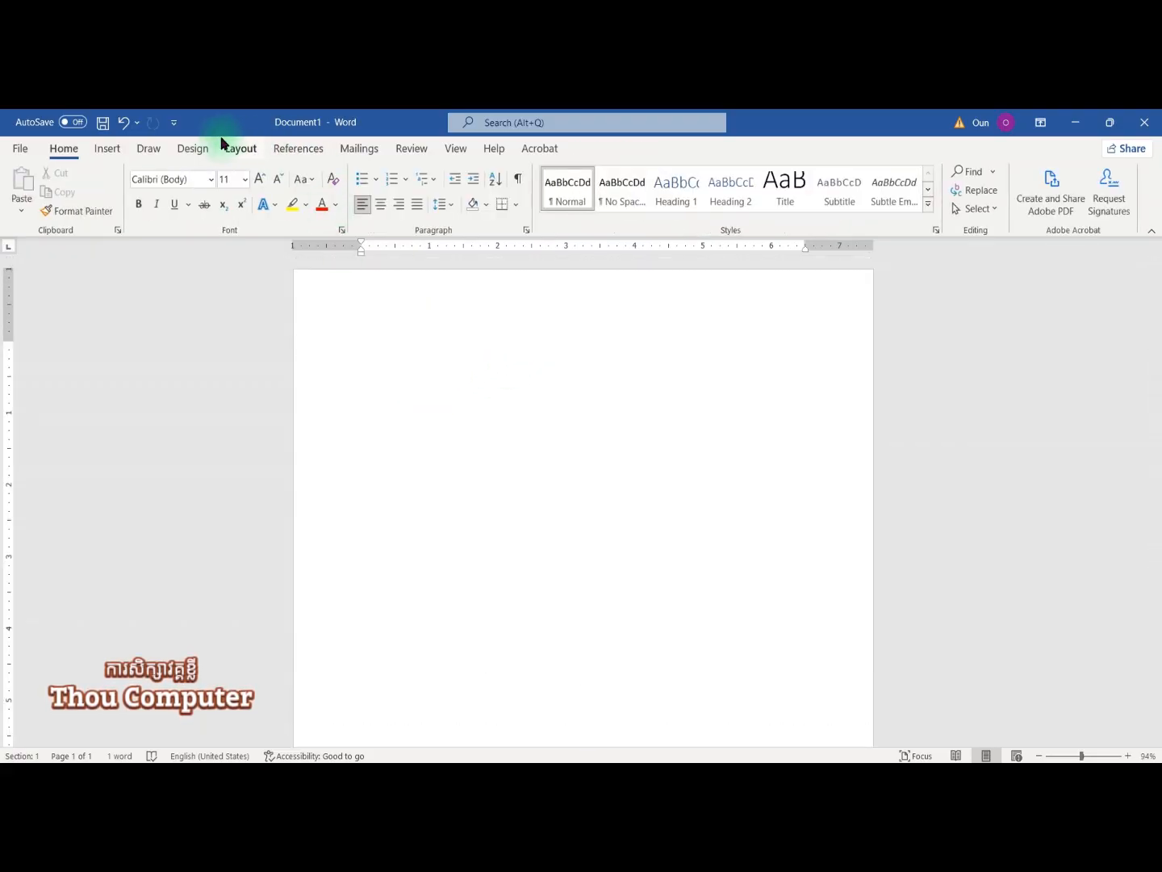
# Step: Reopen the footer to check the page number, then close footer editing again
pyautogui.scroll(-5, 494, 423)
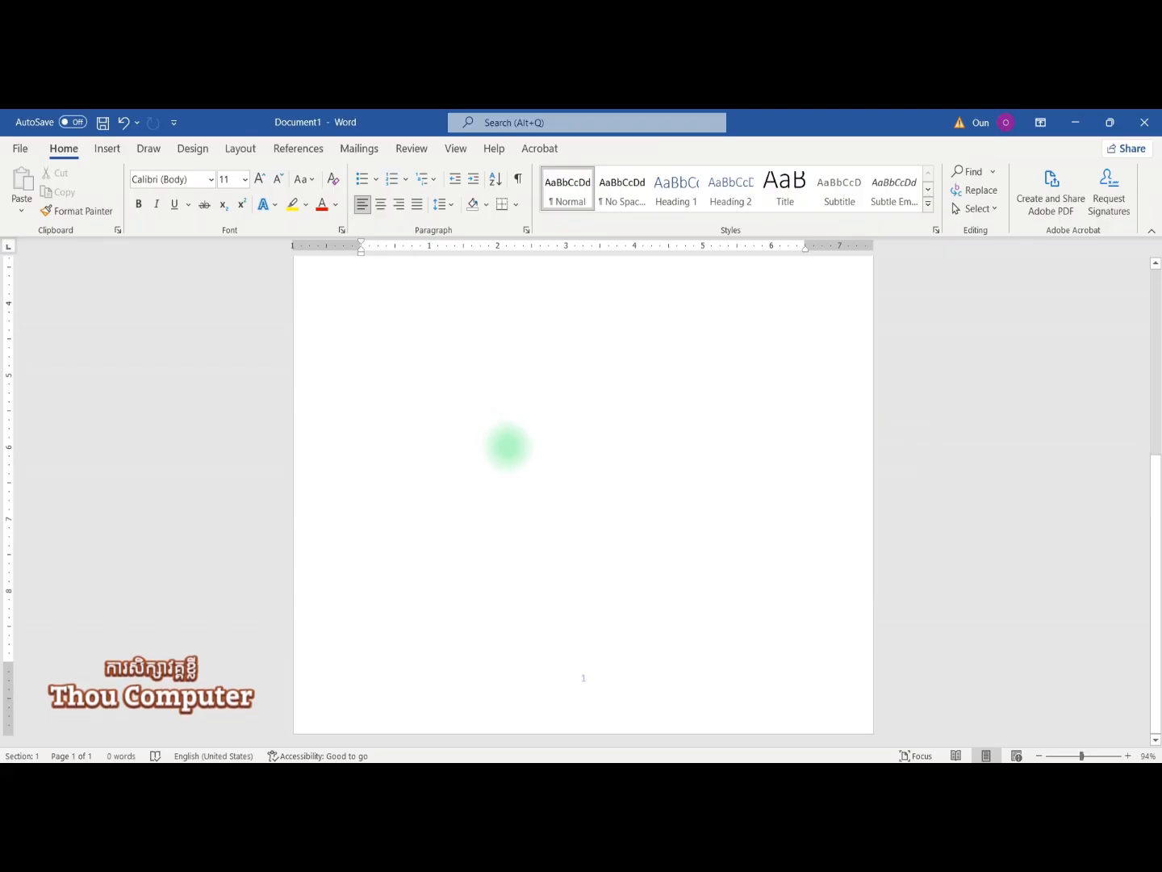
pyautogui.scroll(-3, 504, 444)
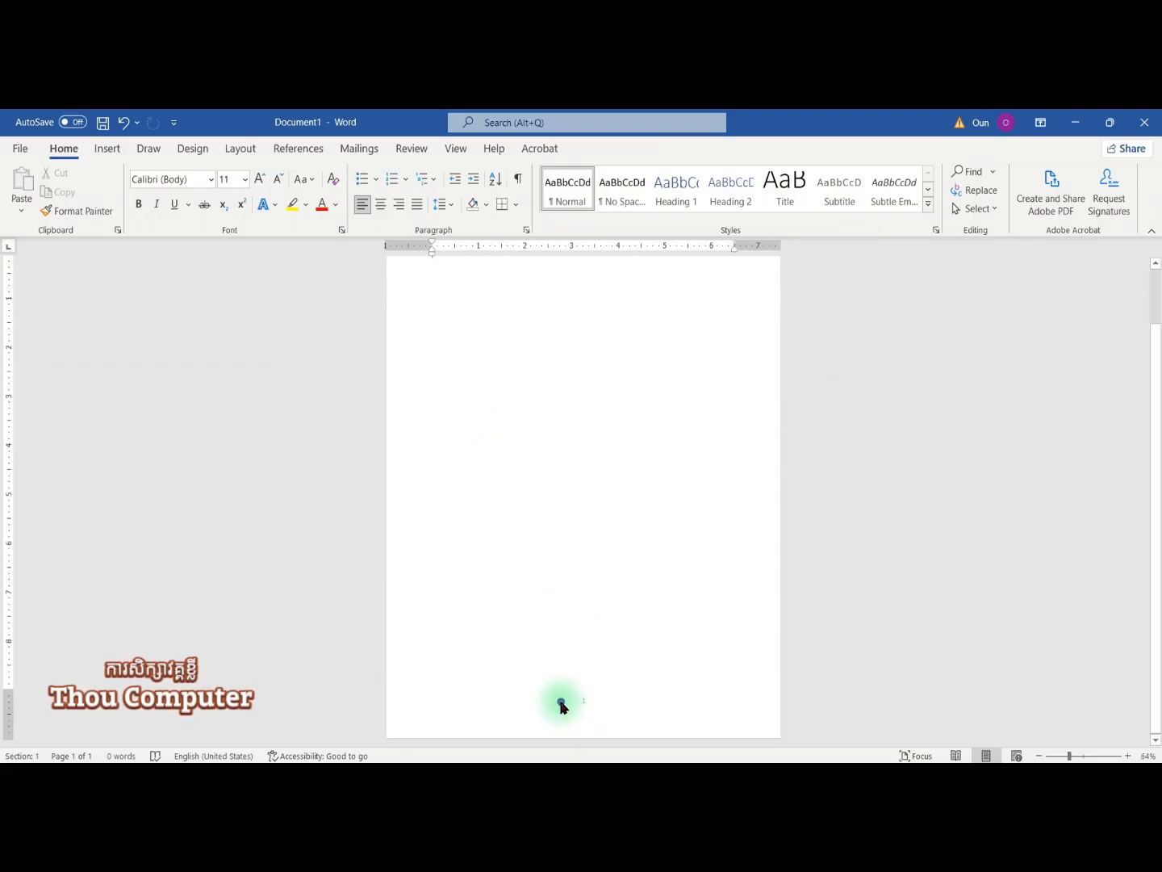
pyautogui.doubleClick(564, 705)
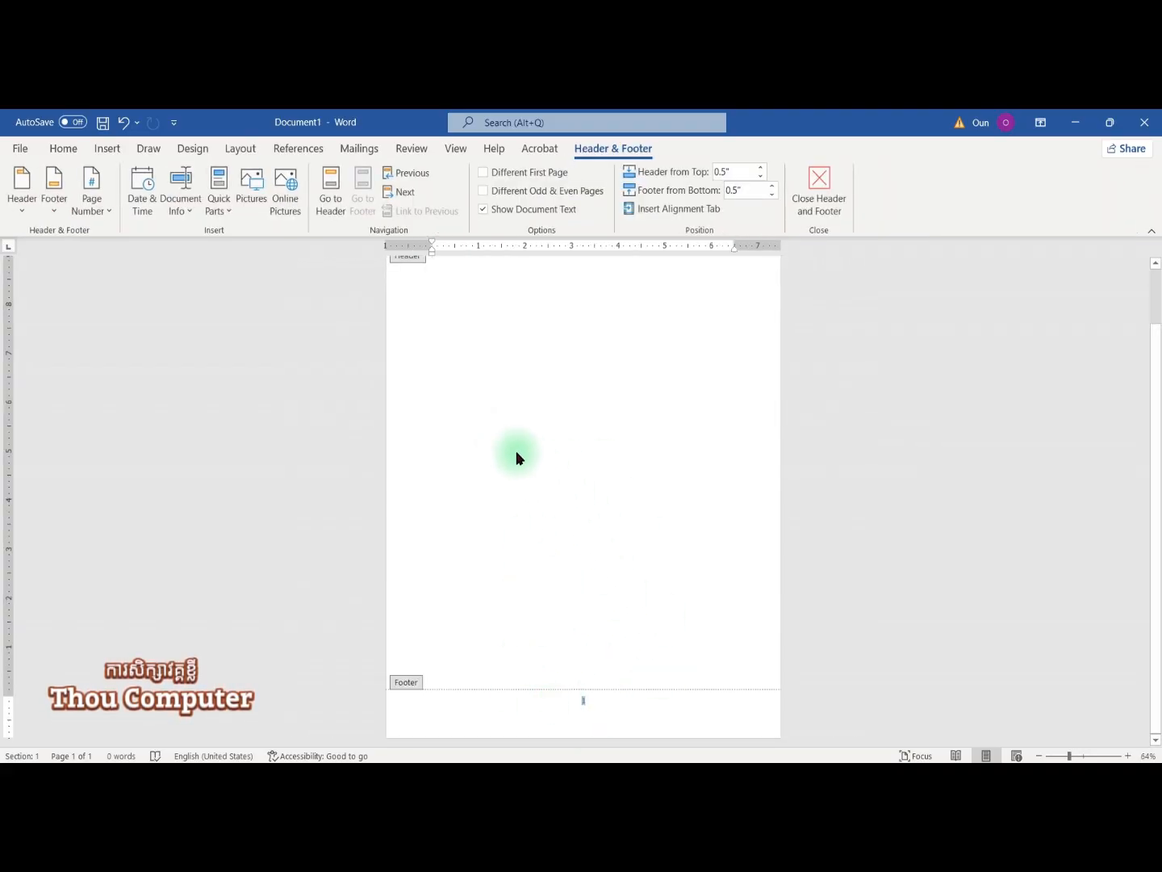
pyautogui.scroll(2, 501, 395)
pyautogui.doubleClick(497, 388)
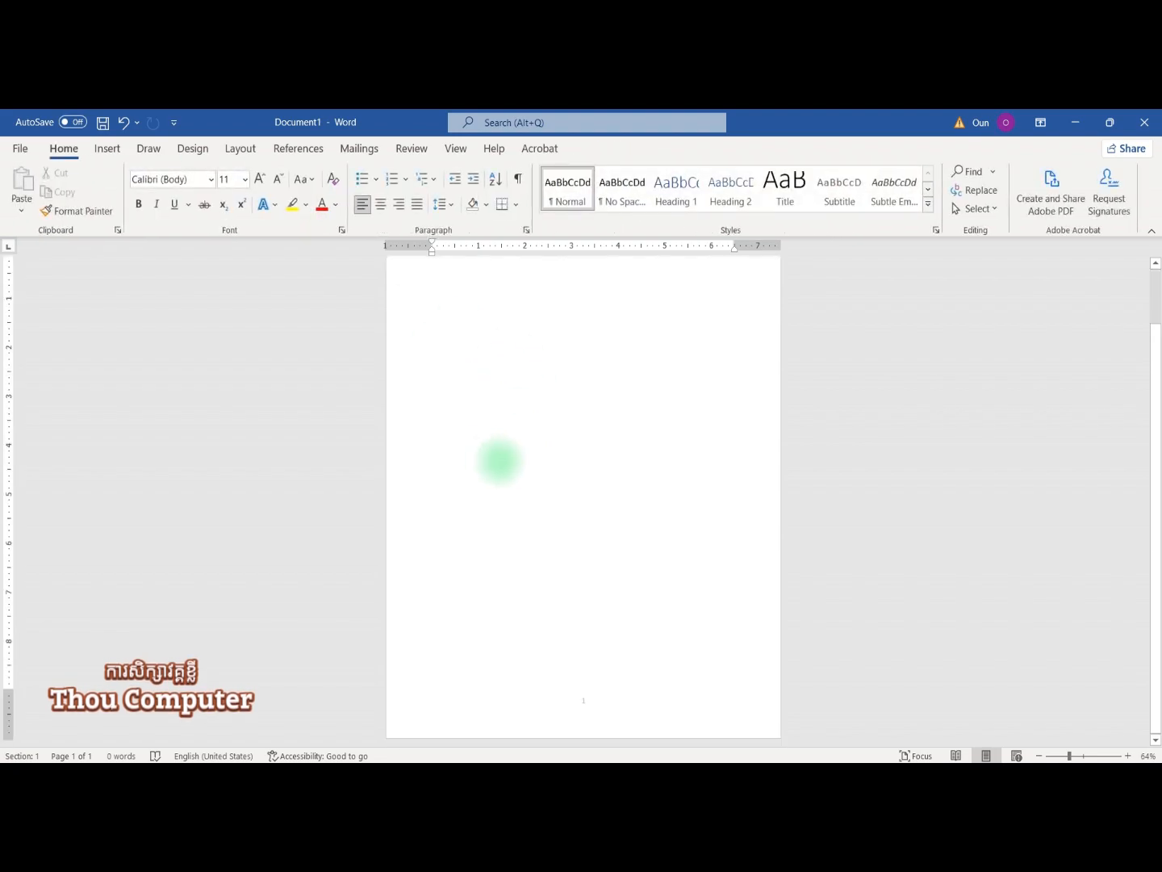
# Step: Insert a Page break from Layout > Breaks to create page 2
pyautogui.click(243, 150)
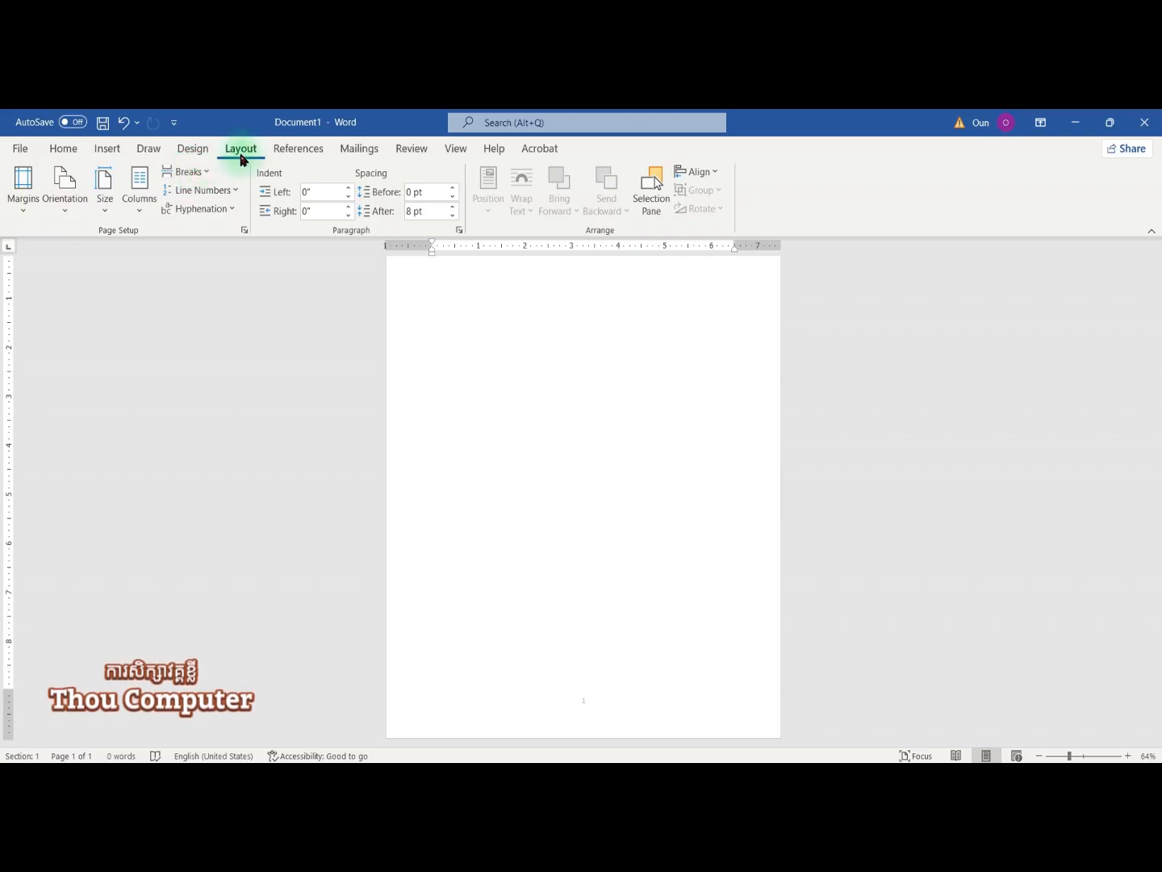
pyautogui.click(196, 181)
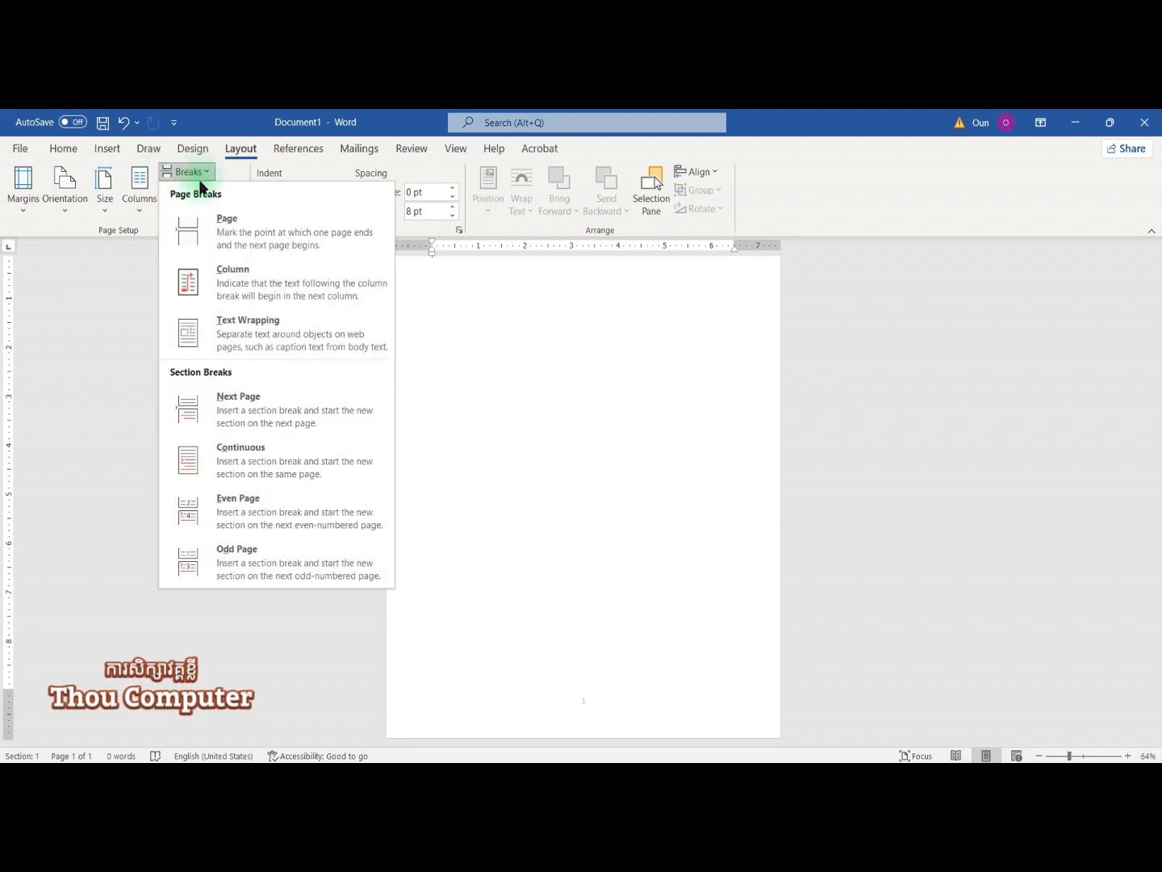
pyautogui.click(232, 219)
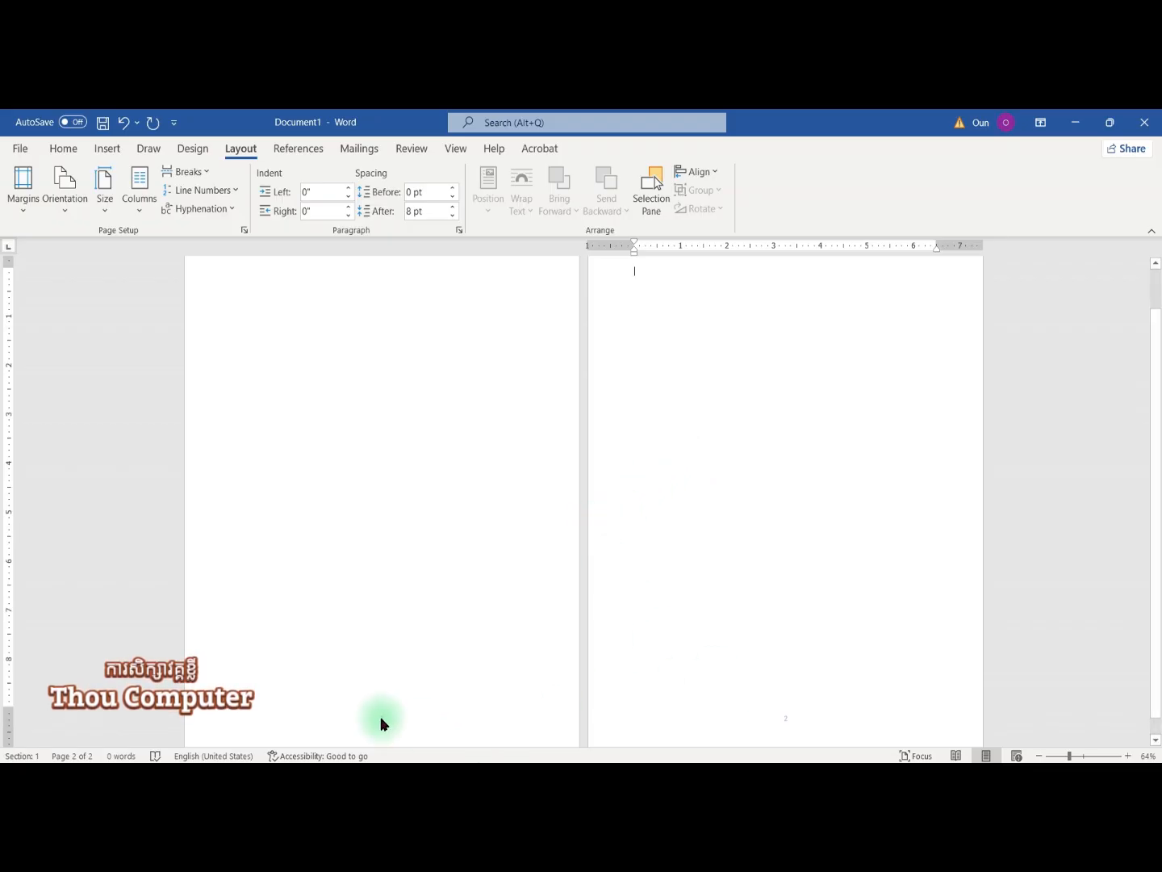
# Step: Show the Navigation pane with thumbnails of each page
pyautogui.click(450, 149)
pyautogui.click(342, 208)
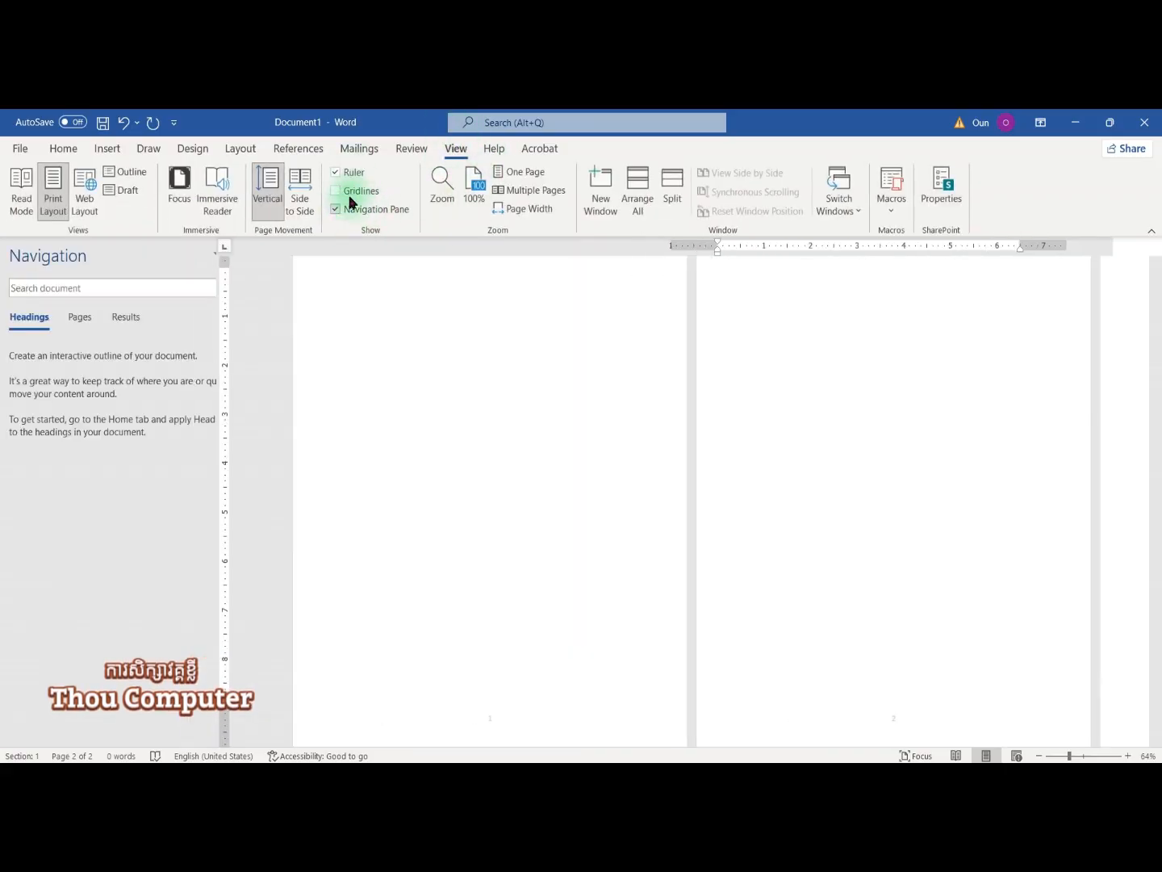
pyautogui.click(78, 317)
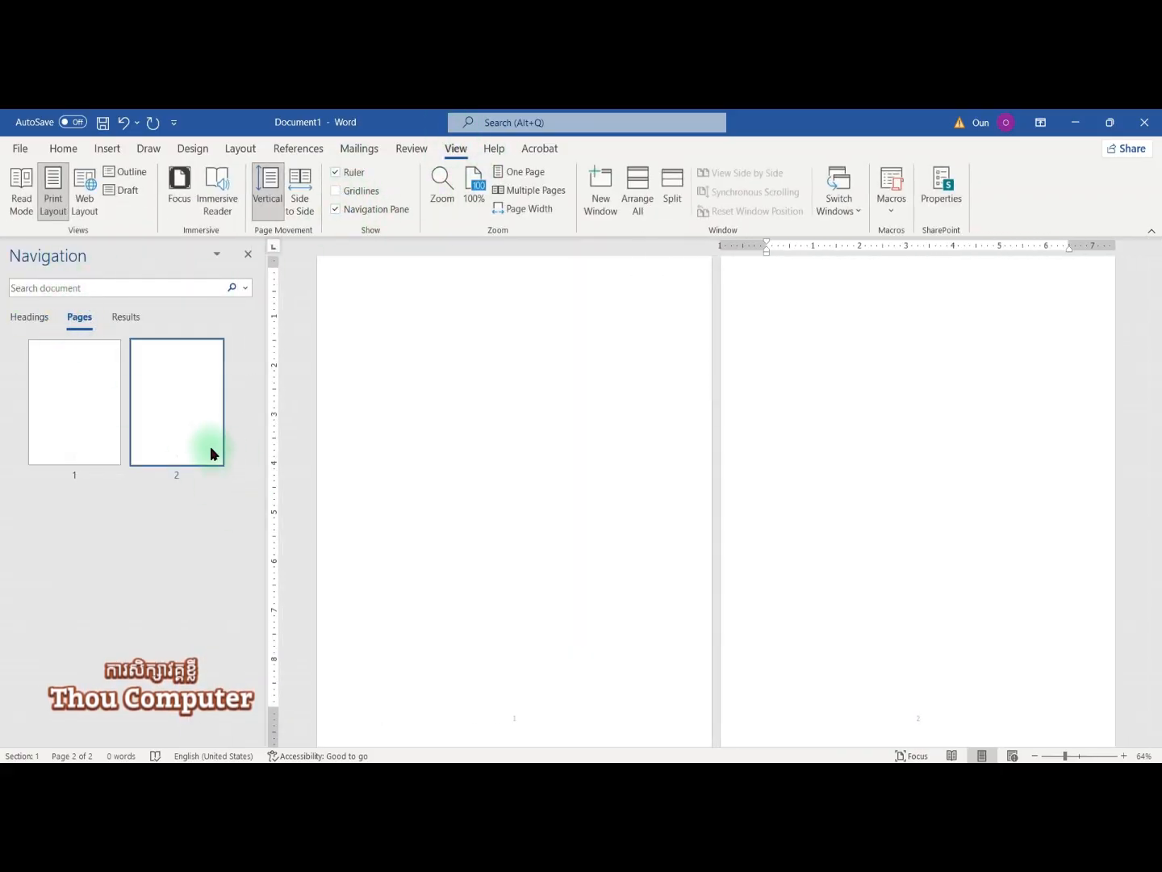
pyautogui.keyDown('ctrl'); pyautogui.scroll(2, 530, 484); pyautogui.keyUp('ctrl')
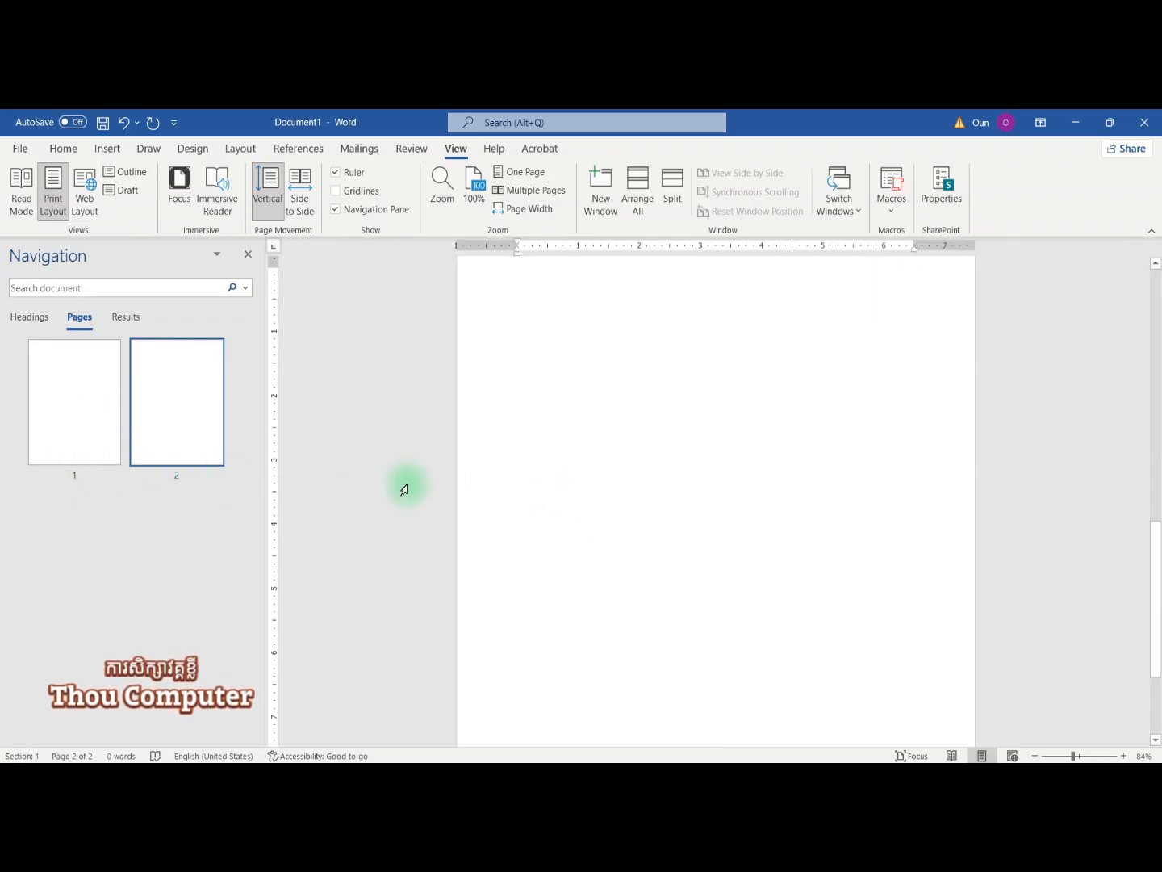
pyautogui.scroll(-3, 660, 465)
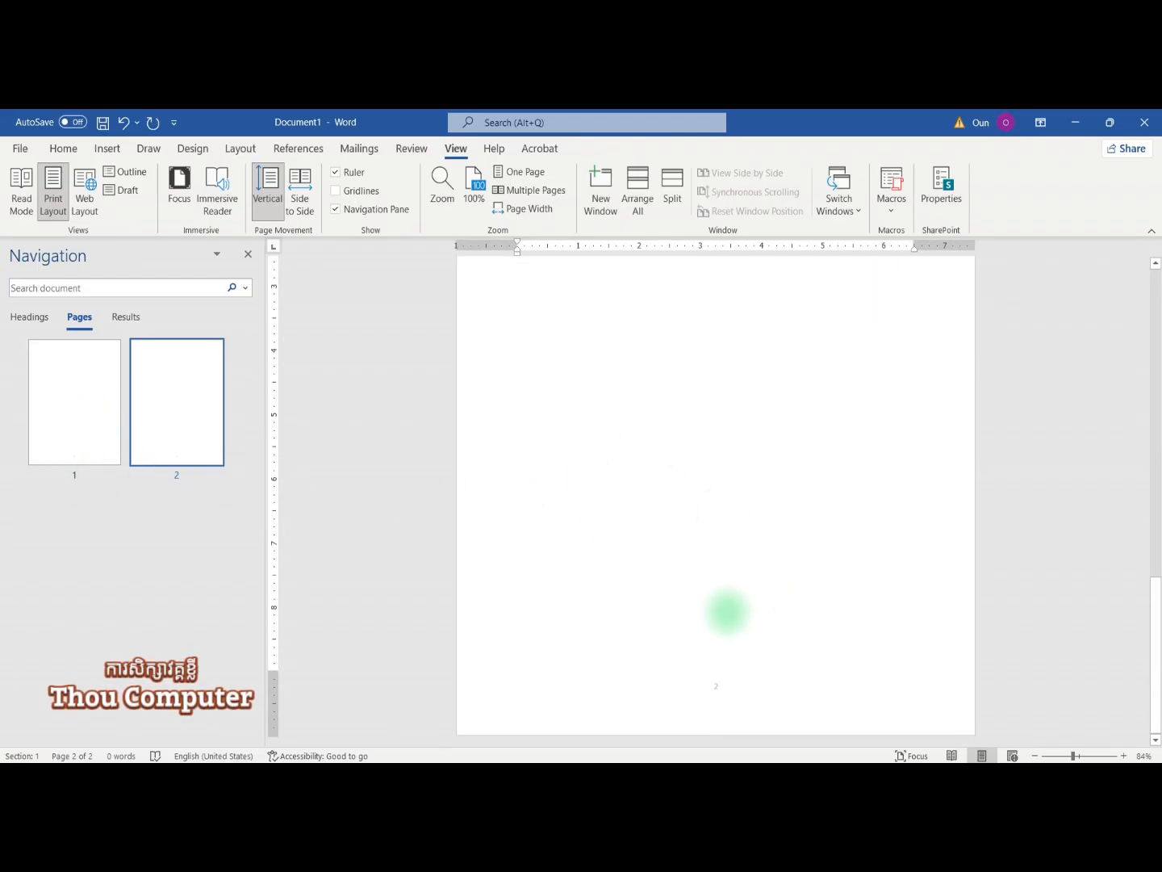
# Step: Open footer editing and place the cursor in page 1's footer page number
pyautogui.doubleClick(687, 696)
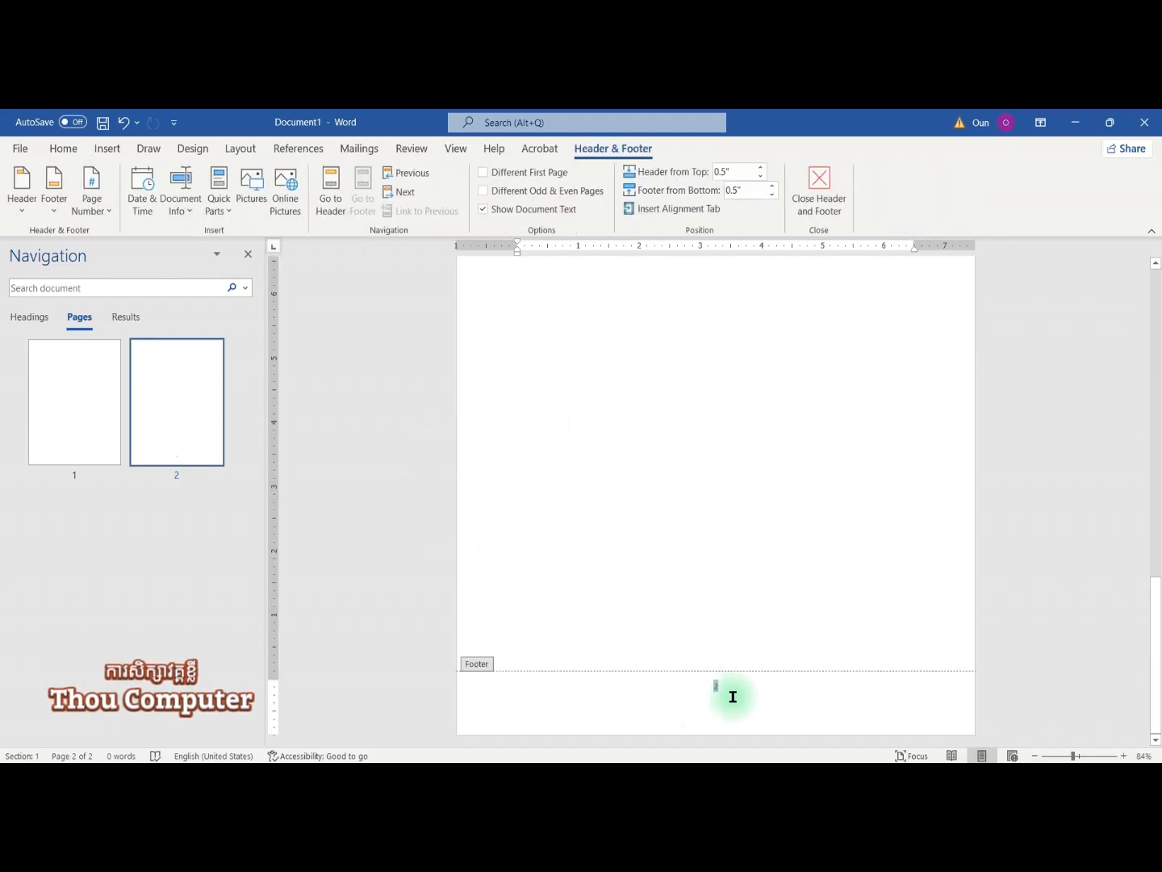
pyautogui.scroll(7, 694, 594)
pyautogui.click(714, 580)
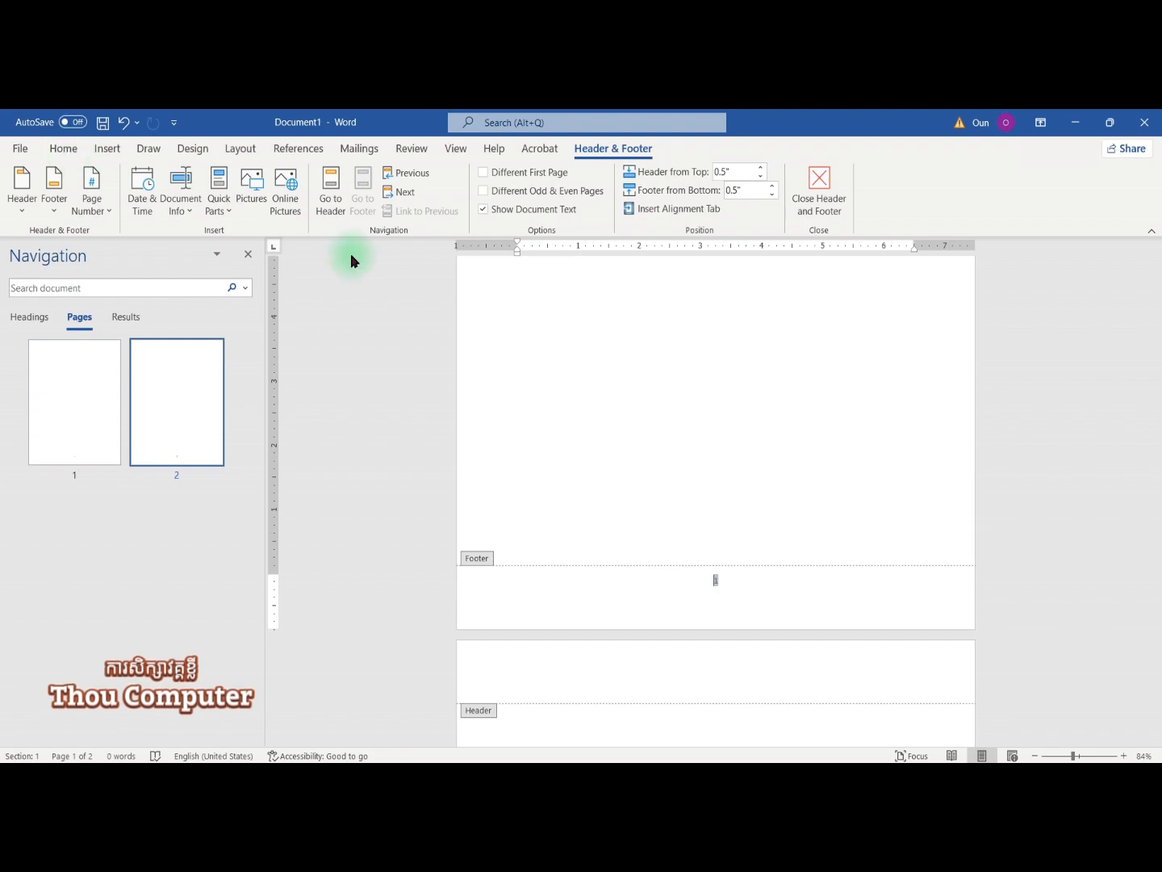
pyautogui.click(64, 151)
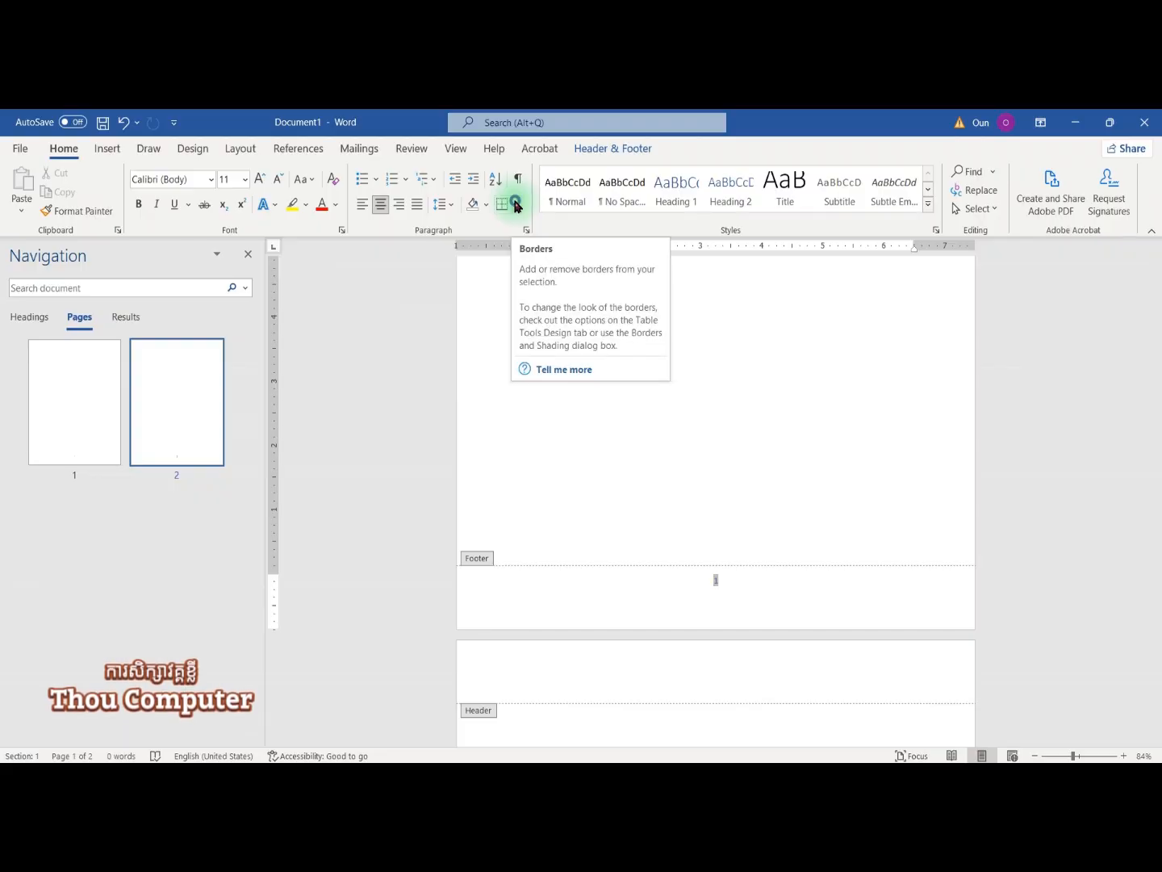
# Step: In Borders and Shading, choose dark gold colour and the thick solid 3 pt line style
pyautogui.click(517, 206)
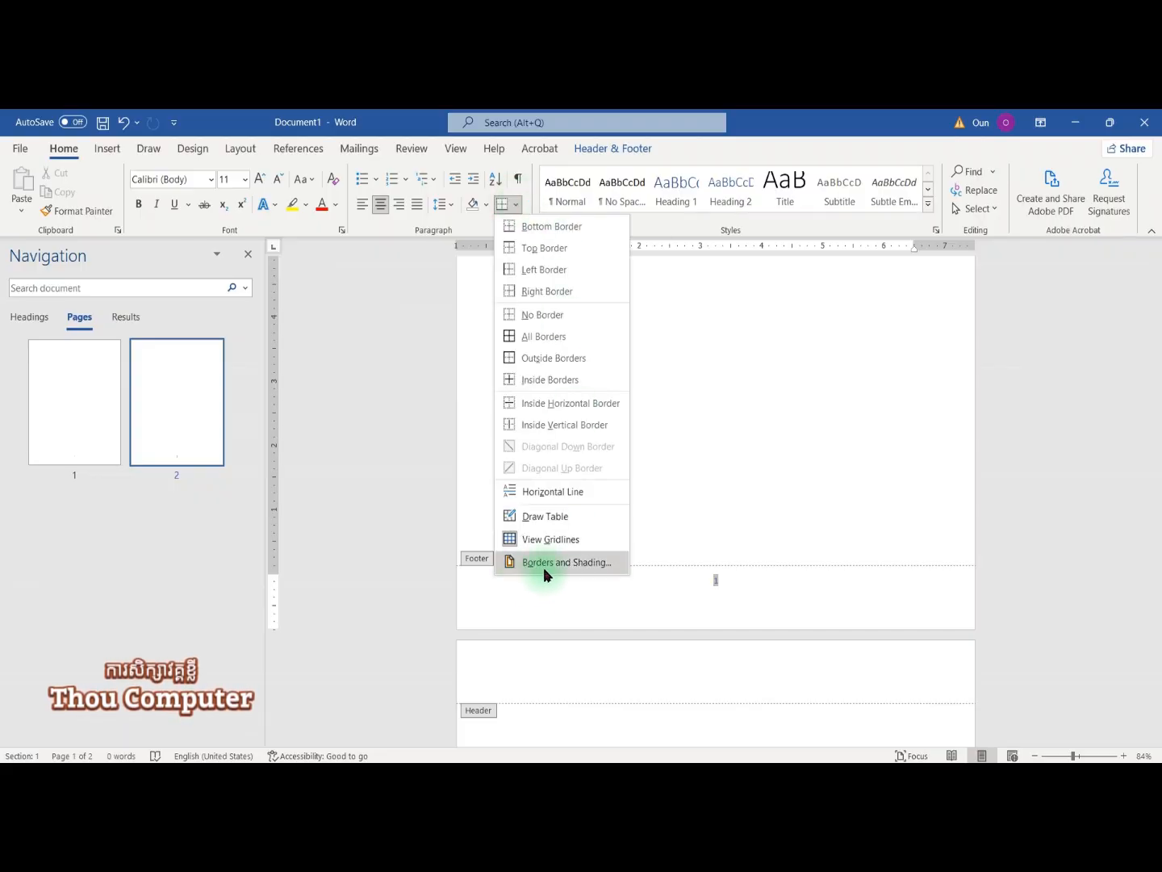
pyautogui.click(602, 564)
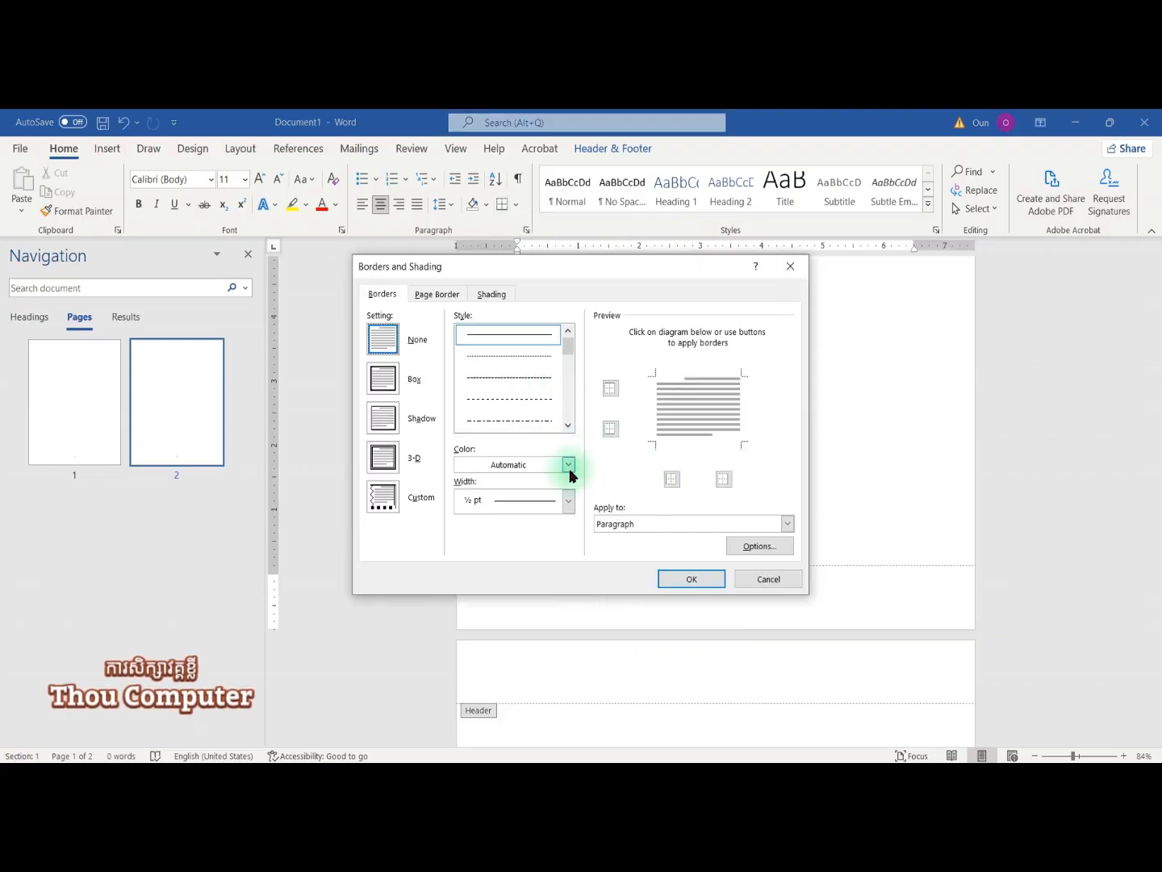
pyautogui.click(568, 466)
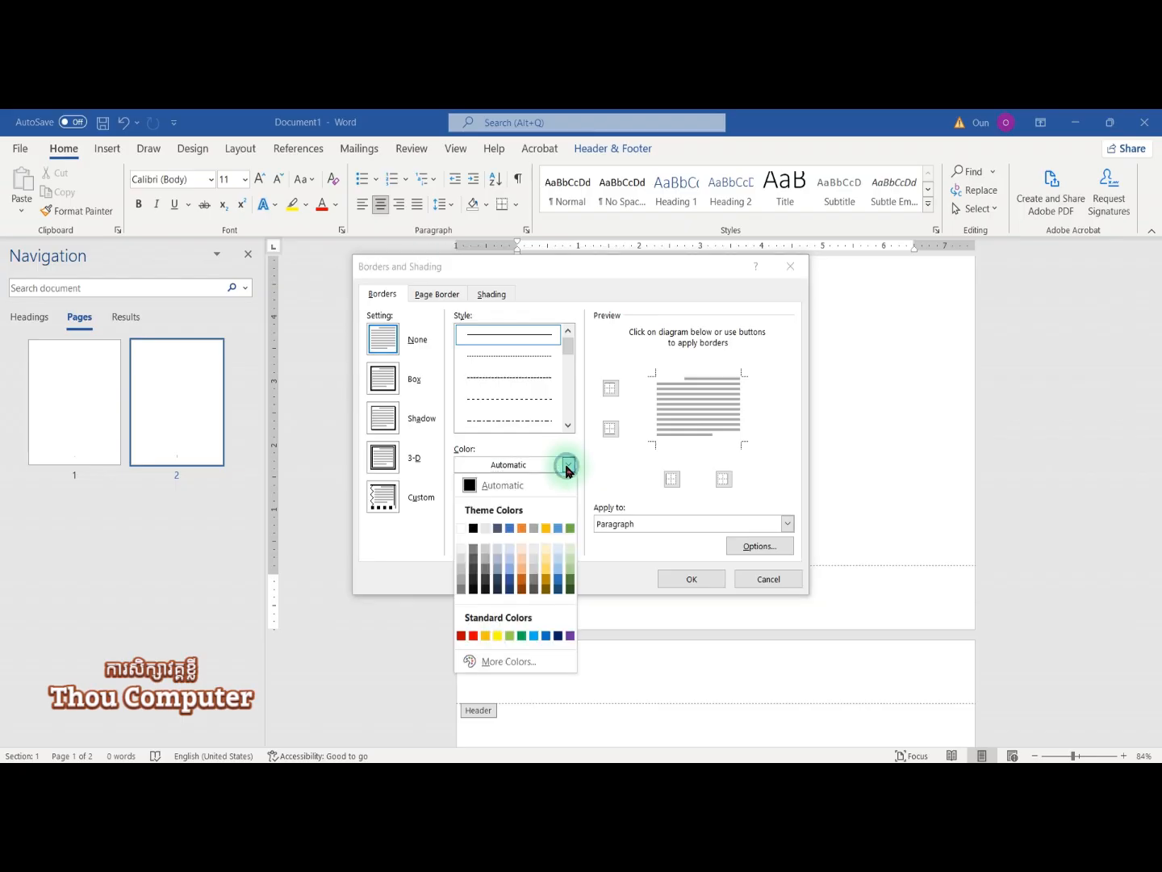
pyautogui.click(509, 583)
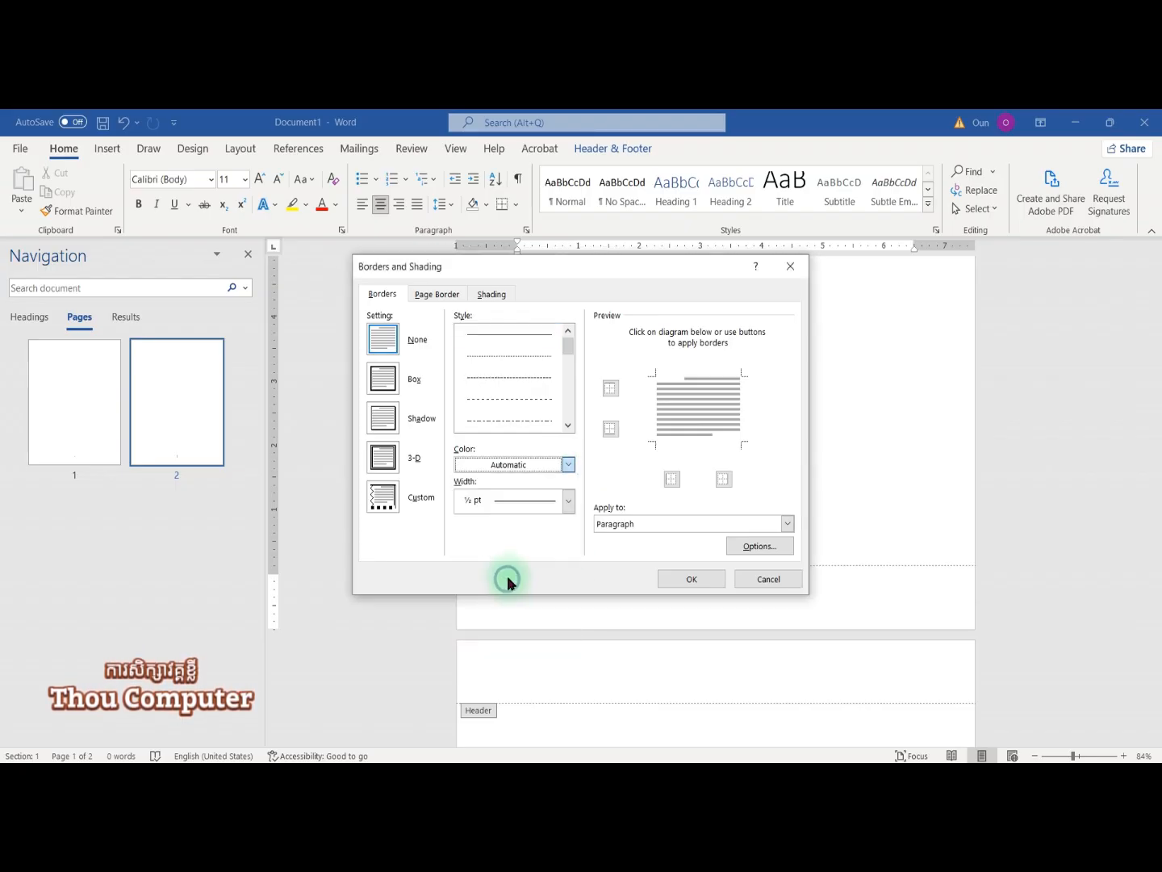
pyautogui.click(569, 466)
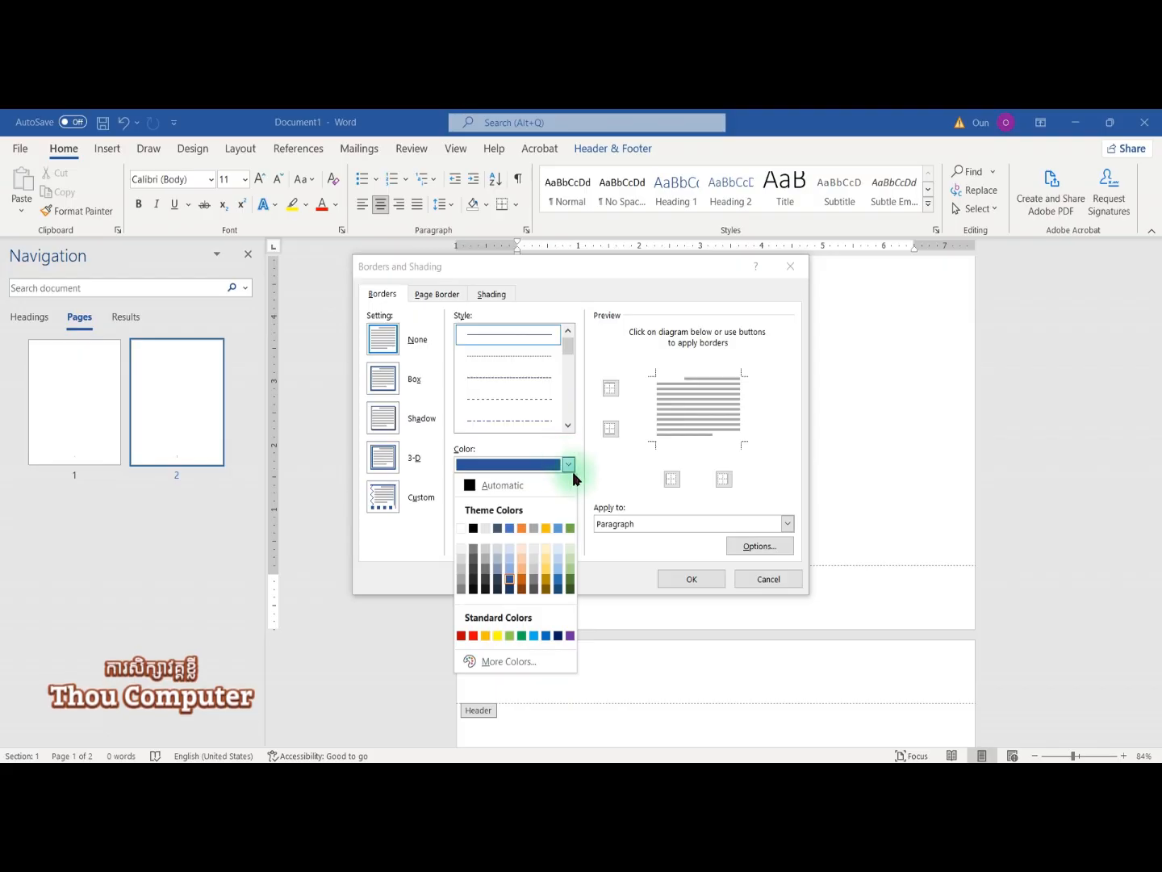
pyautogui.click(546, 577)
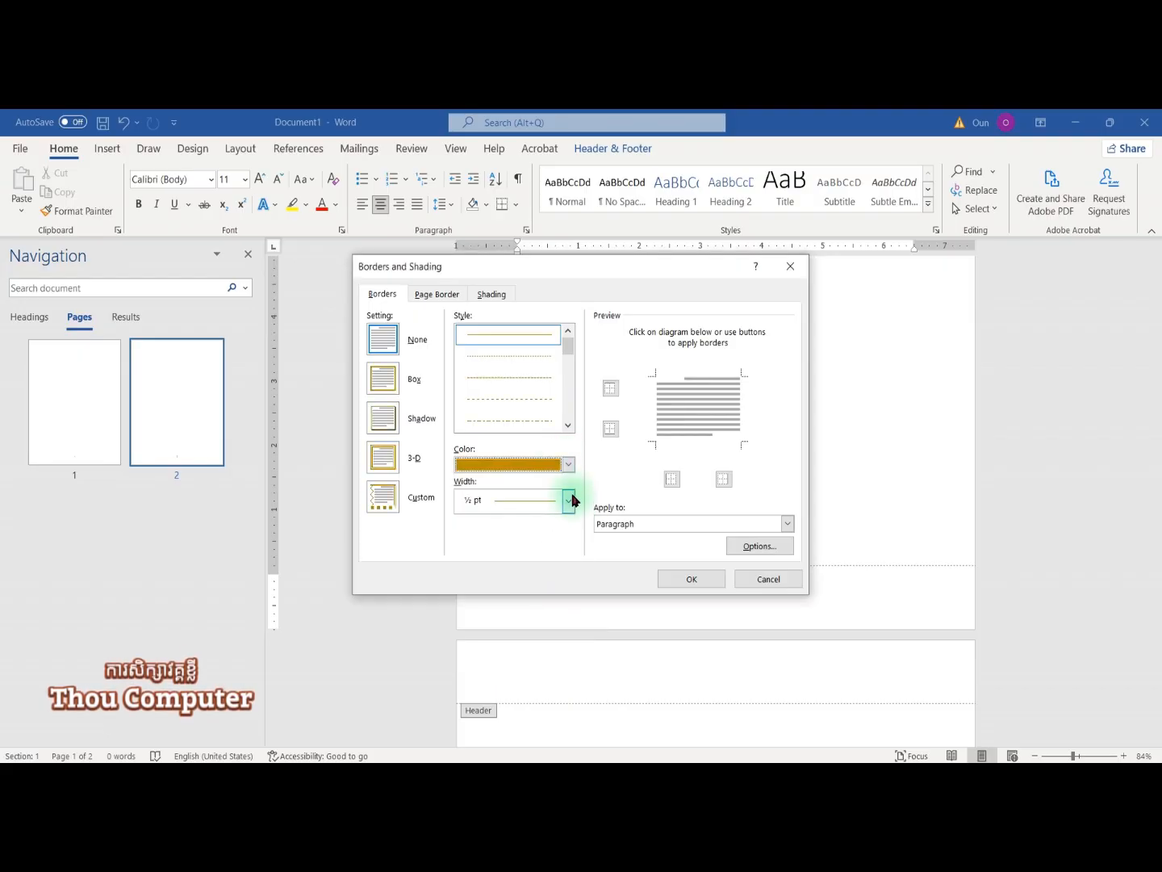
pyautogui.click(568, 425)
pyautogui.click(569, 426)
pyautogui.click(568, 427)
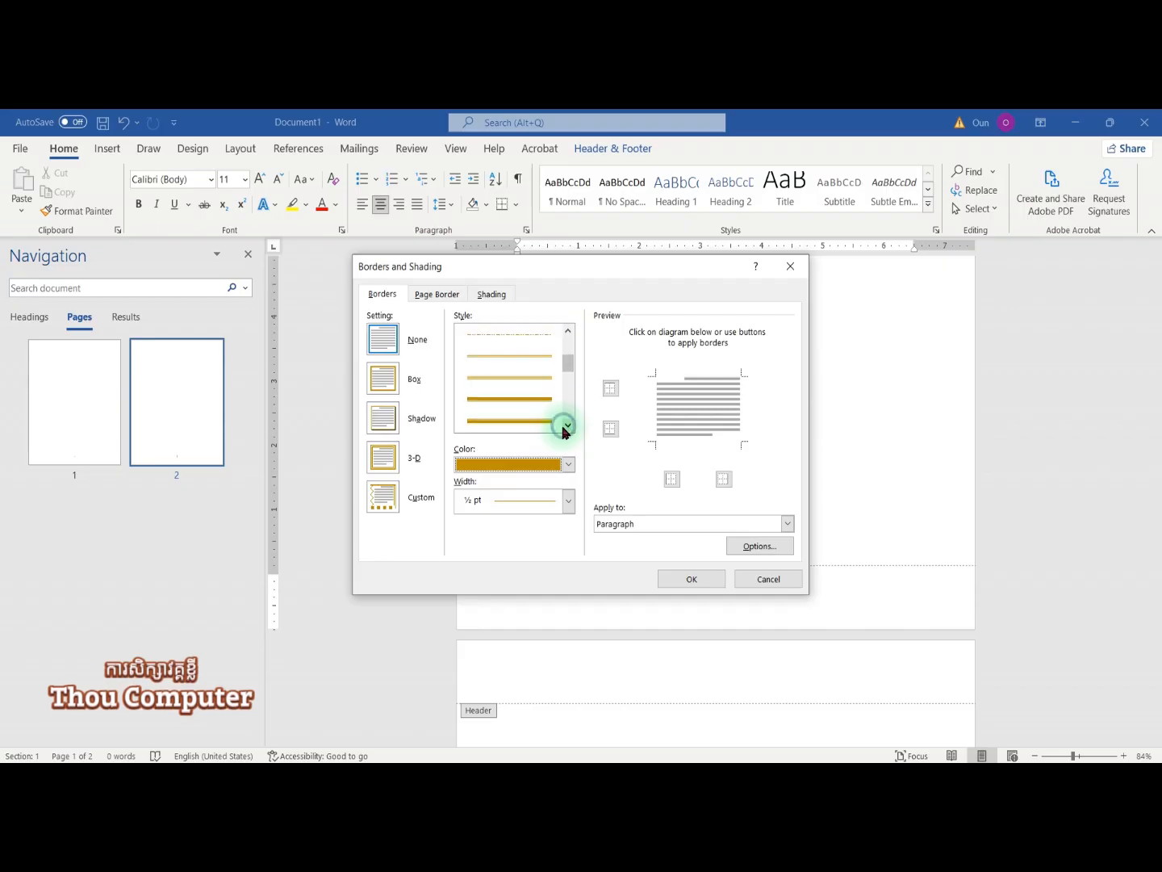
pyautogui.click(567, 427)
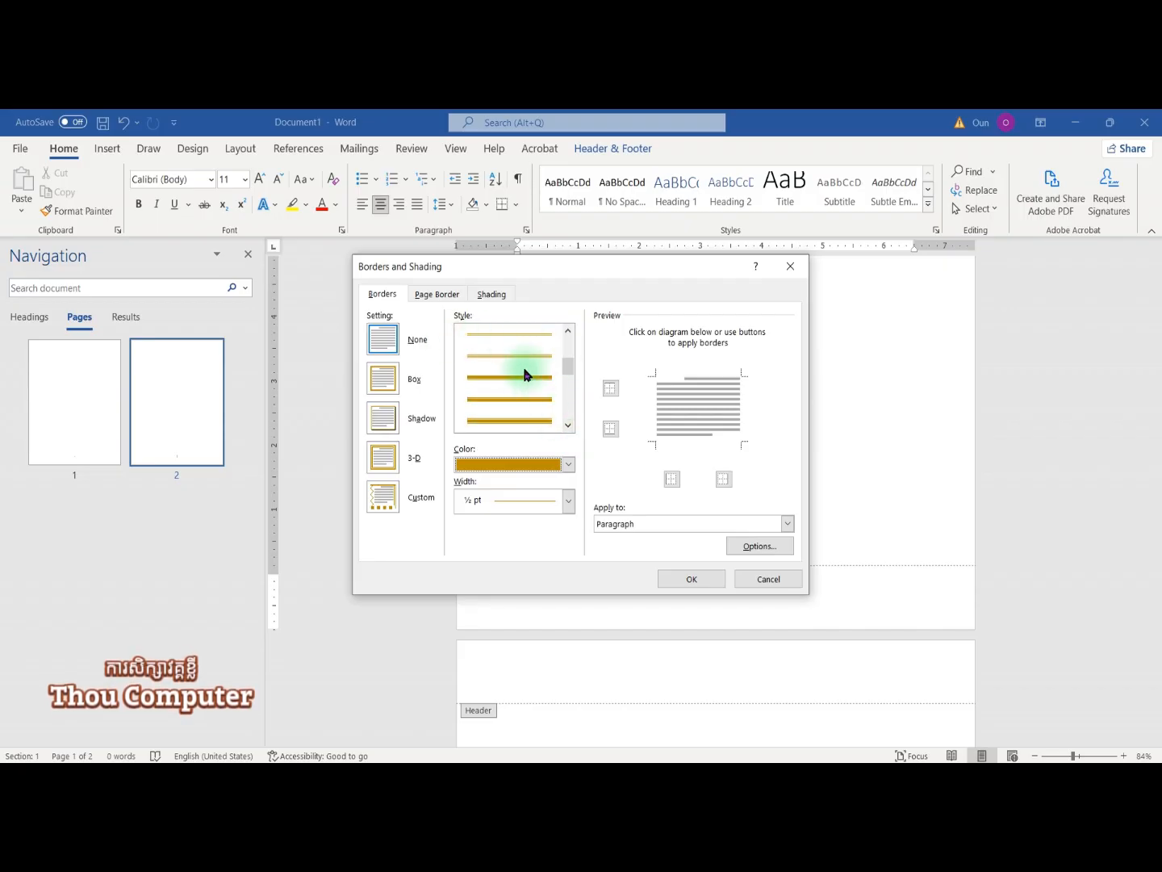
pyautogui.scroll(-2, 537, 377)
pyautogui.scroll(3, 534, 388)
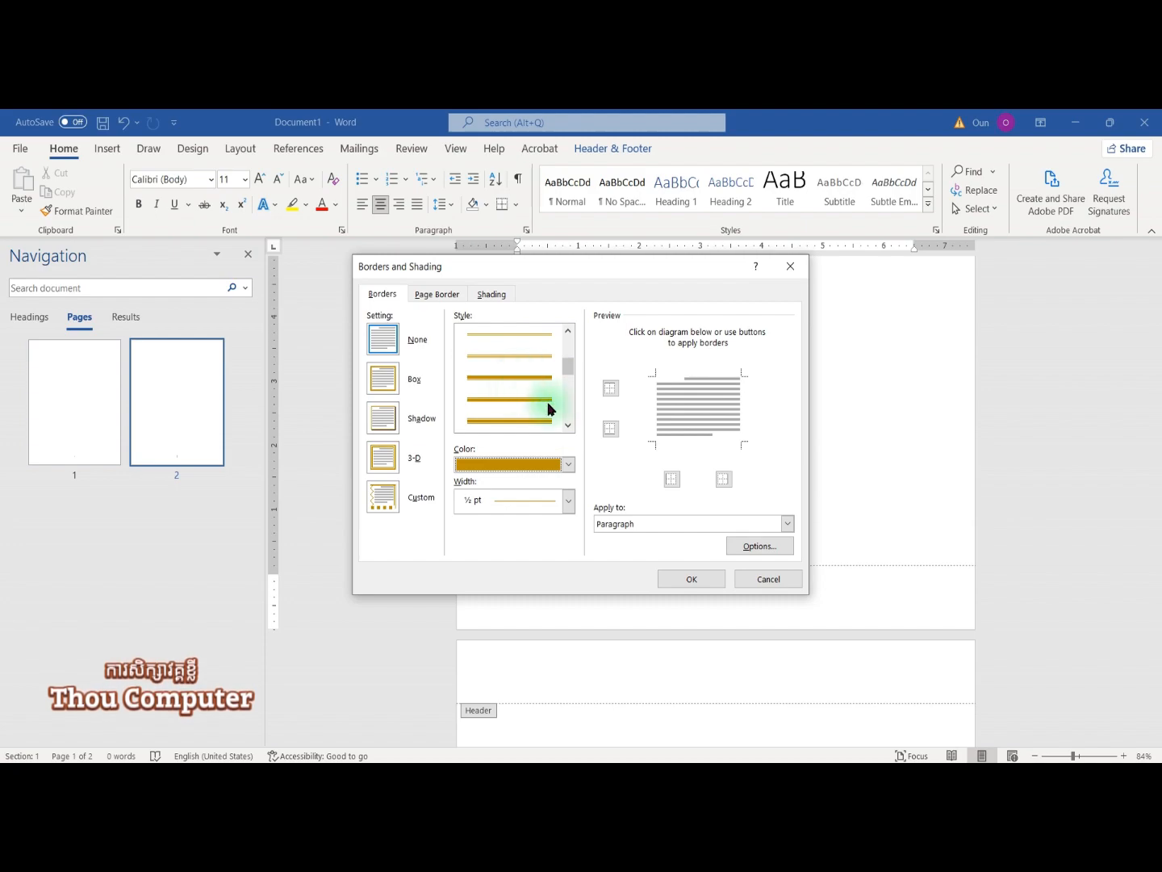
pyautogui.click(569, 423)
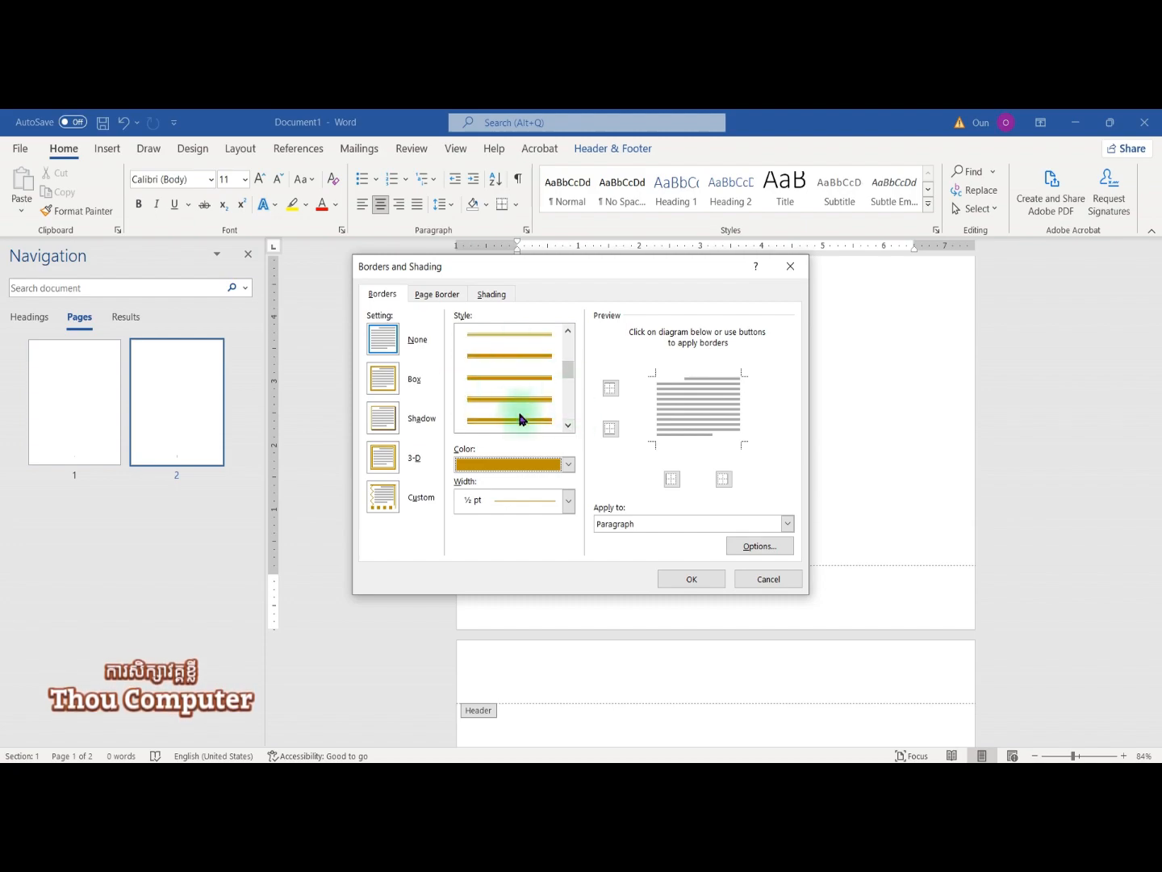
pyautogui.click(520, 419)
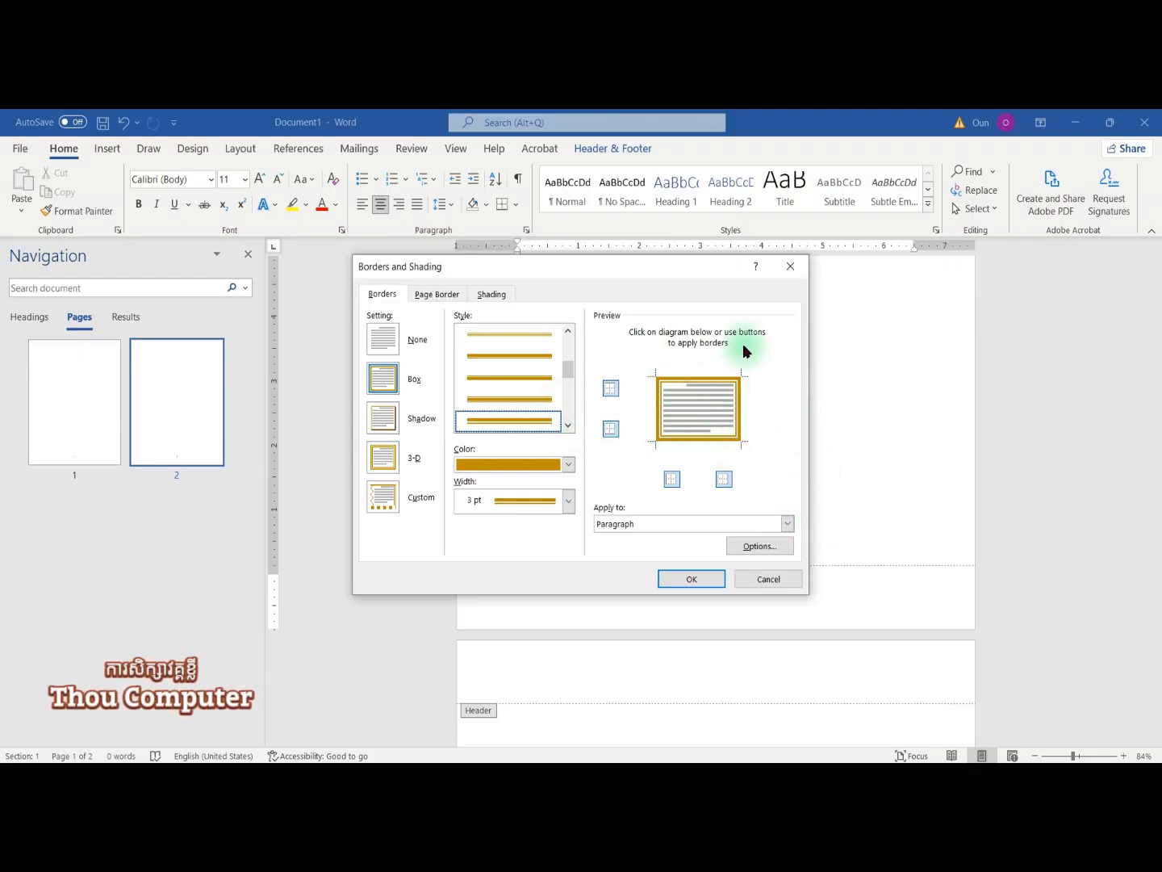
# Step: Keep only the top border in the preview and apply it to the footer
pyautogui.moveTo(679, 269)
pyautogui.mouseDown()
pyautogui.moveTo(532, 283)
pyautogui.moveTo(436, 277)
pyautogui.mouseUp()
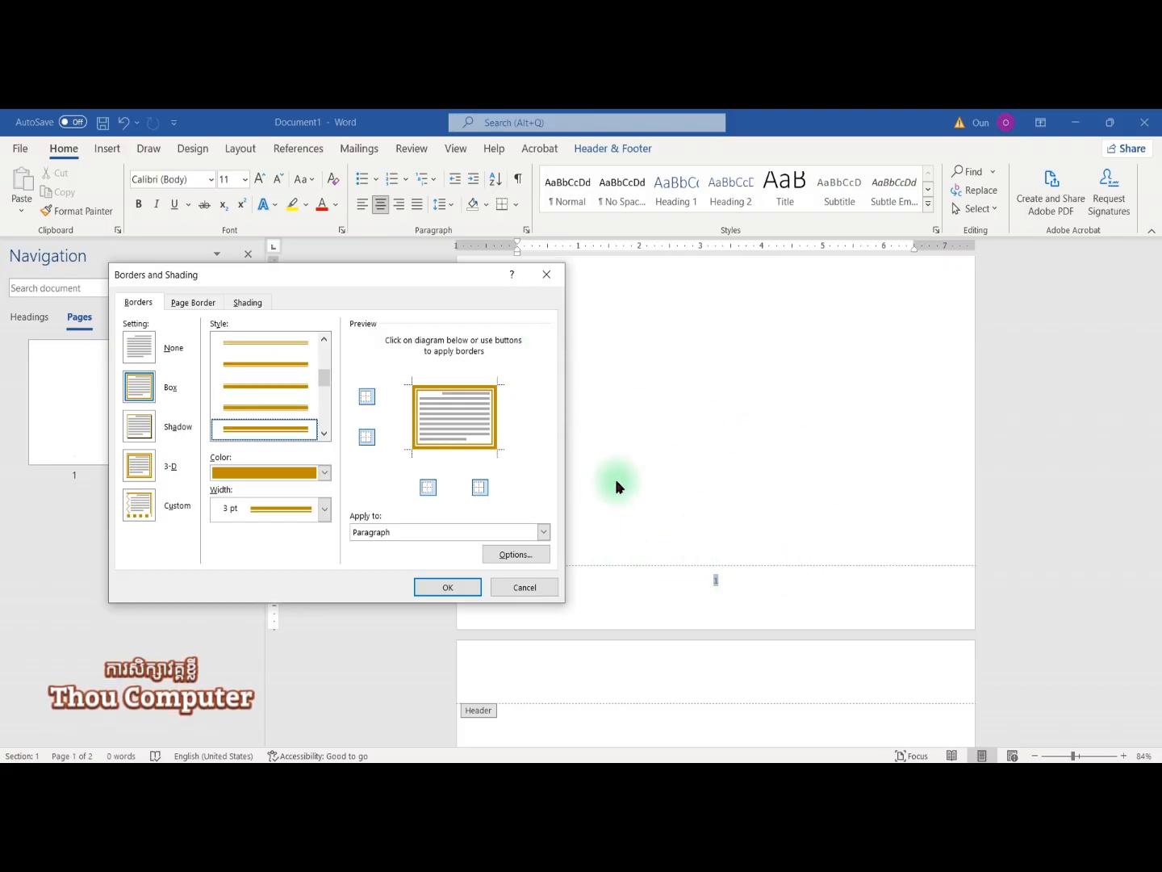
pyautogui.click(441, 388)
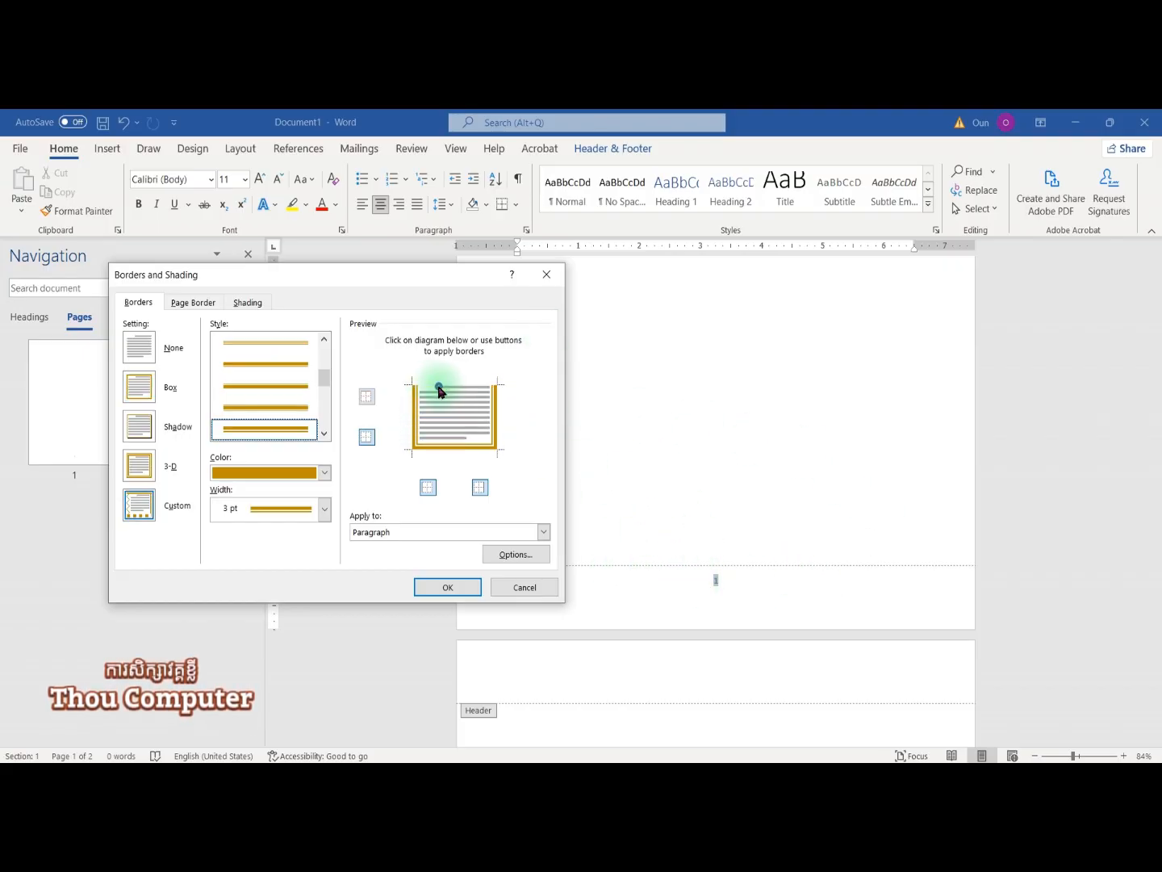
pyautogui.click(442, 388)
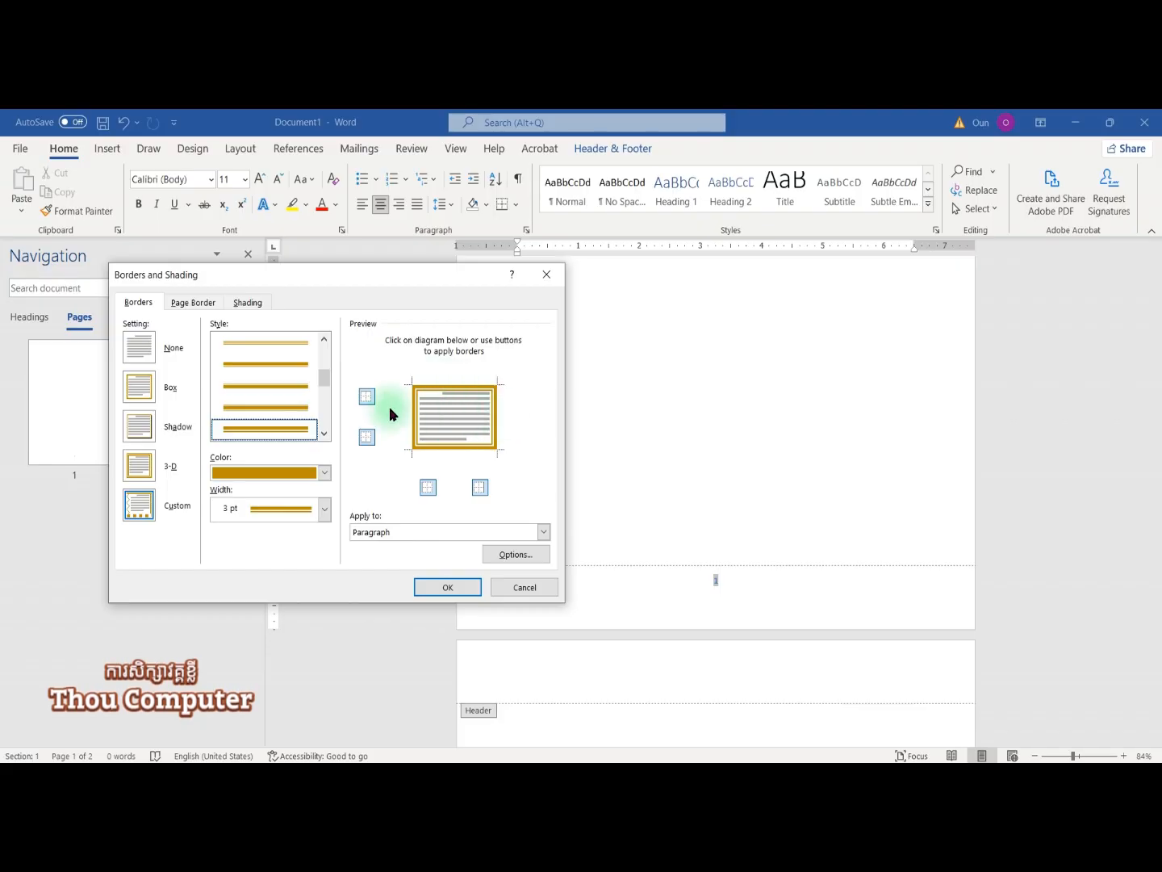
pyautogui.click(417, 413)
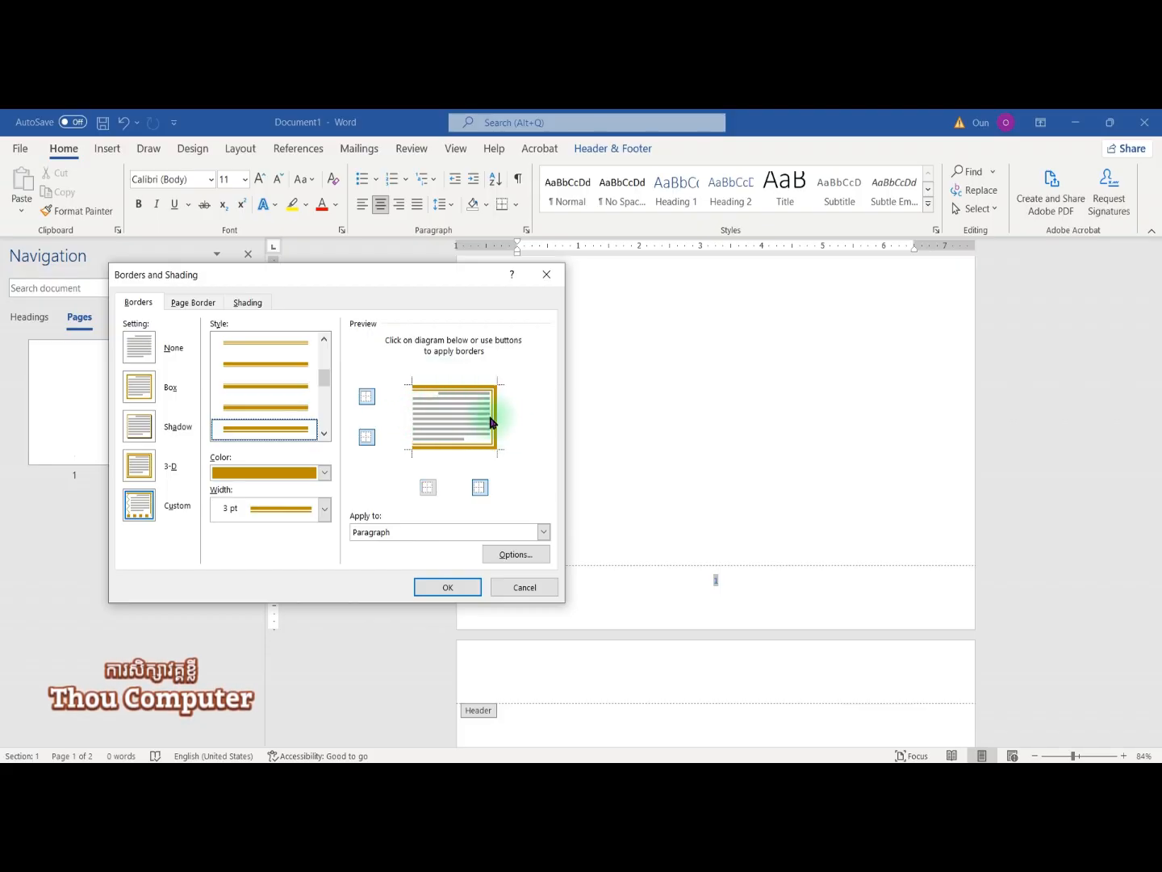
pyautogui.click(407, 425)
pyautogui.click(466, 448)
pyautogui.click(494, 425)
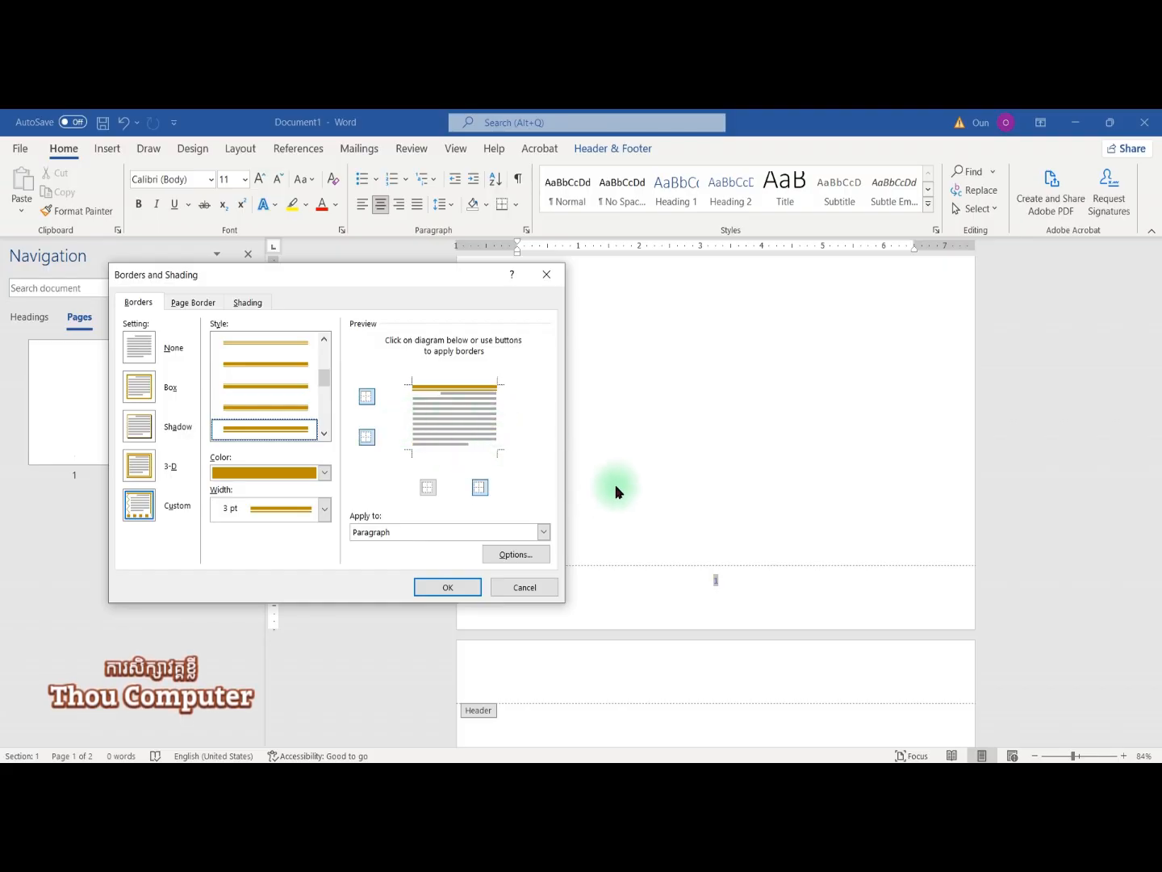
pyautogui.click(445, 588)
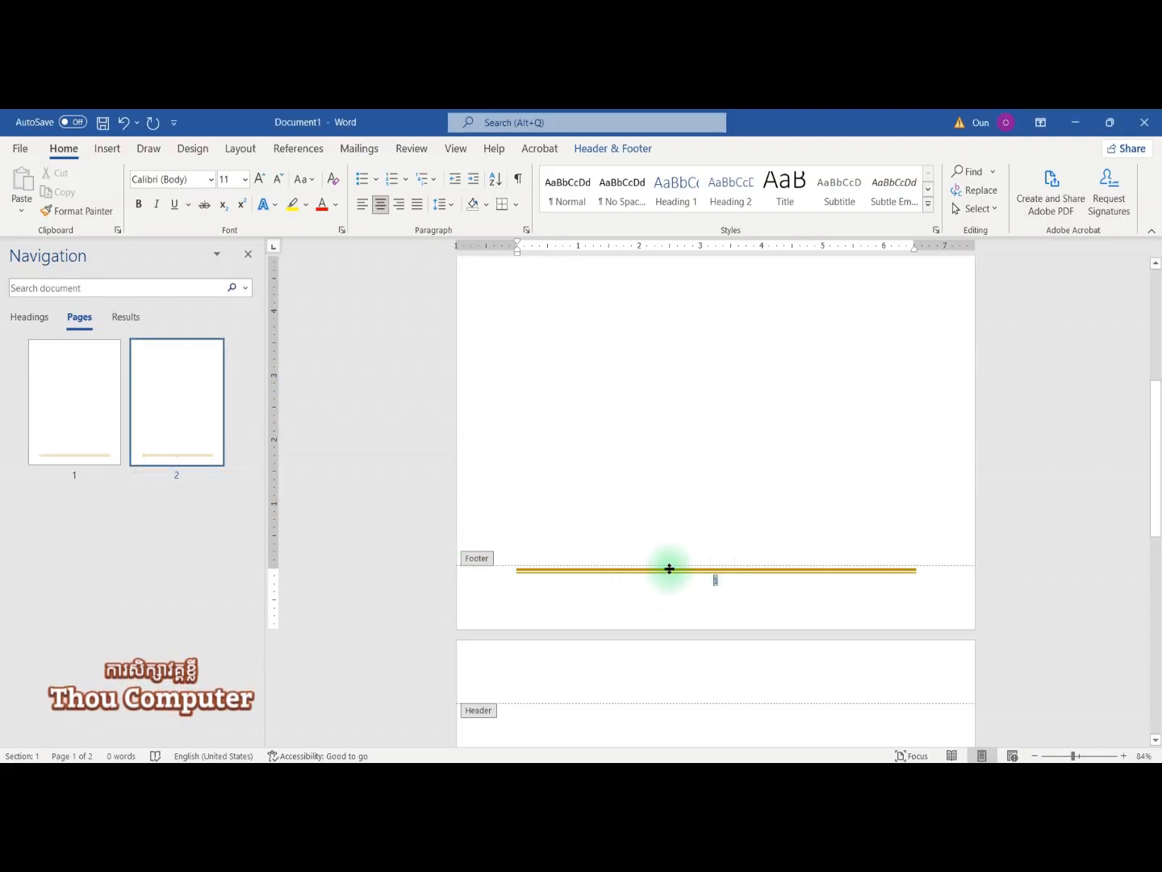
# Step: Close footer editing and insert a Page break to add page 3
pyautogui.scroll(-7, 707, 570)
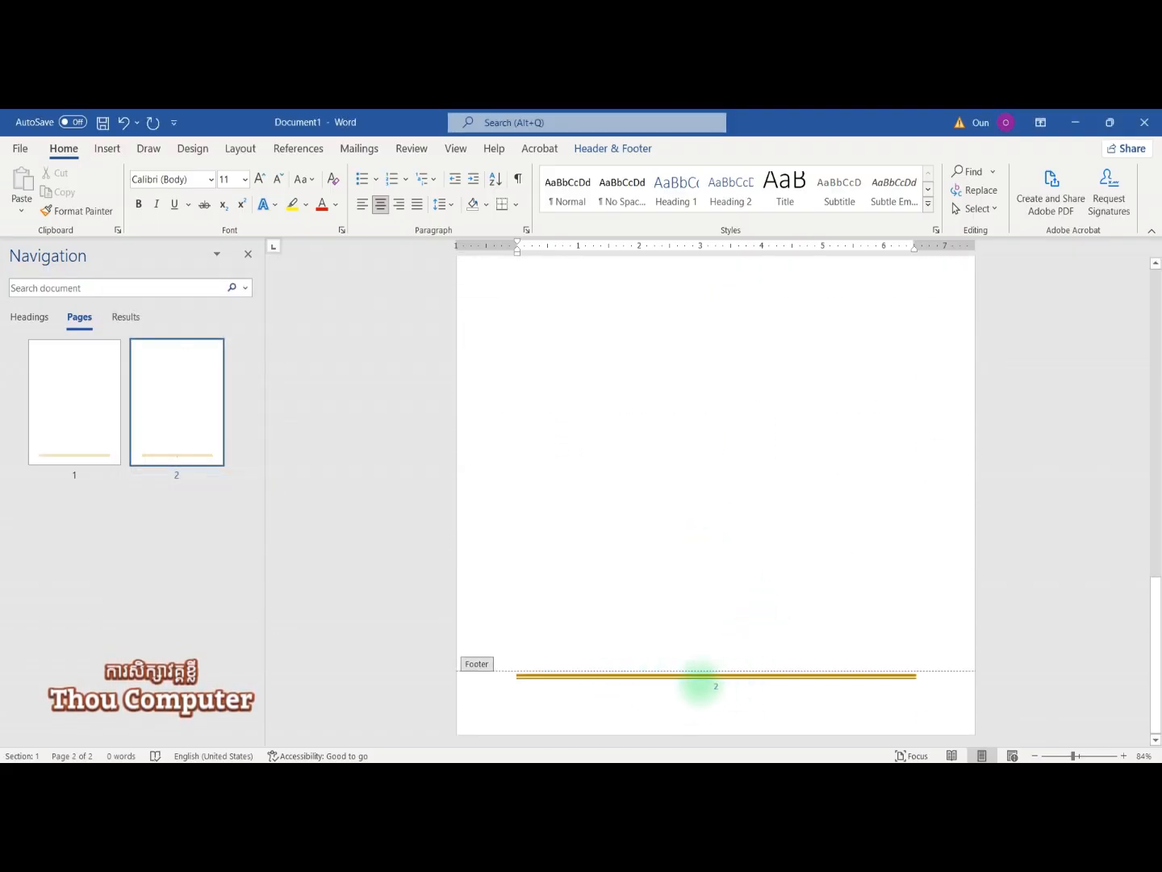
pyautogui.scroll(6, 585, 533)
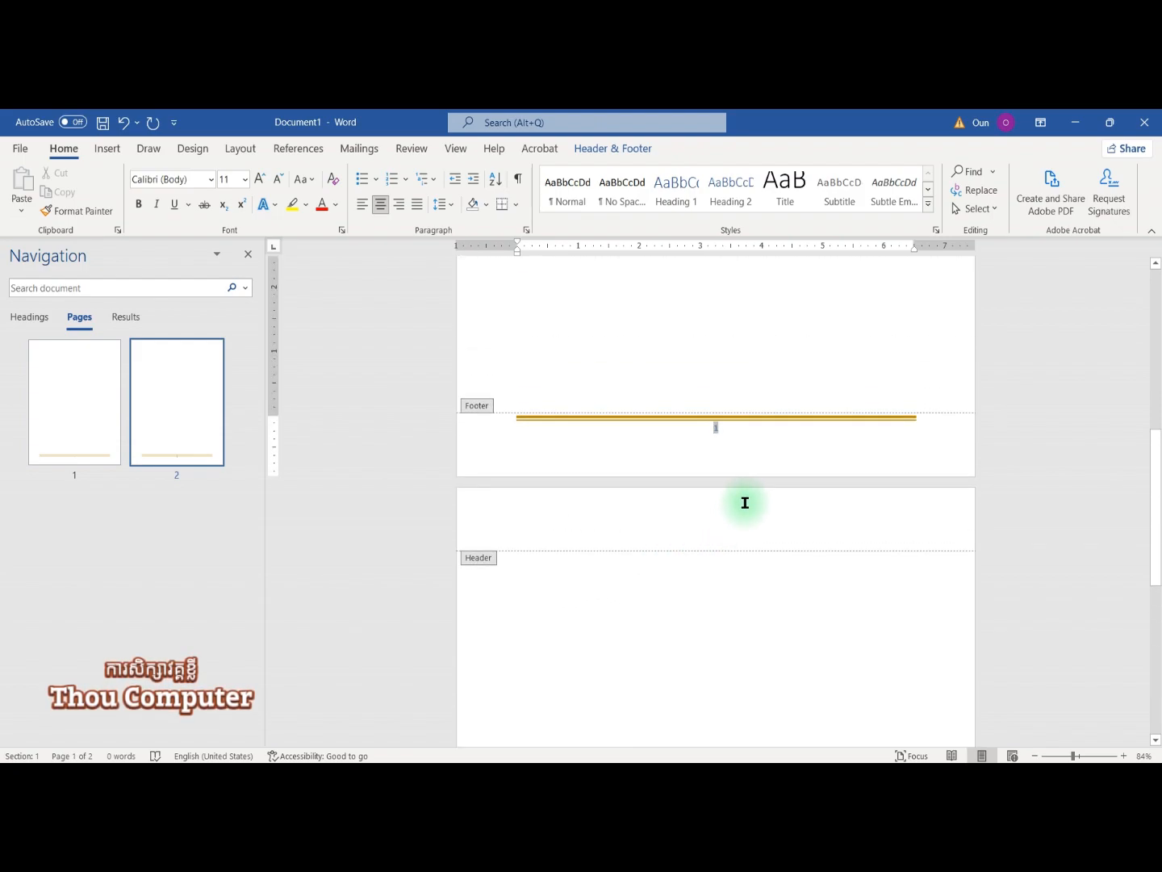
pyautogui.doubleClick(635, 643)
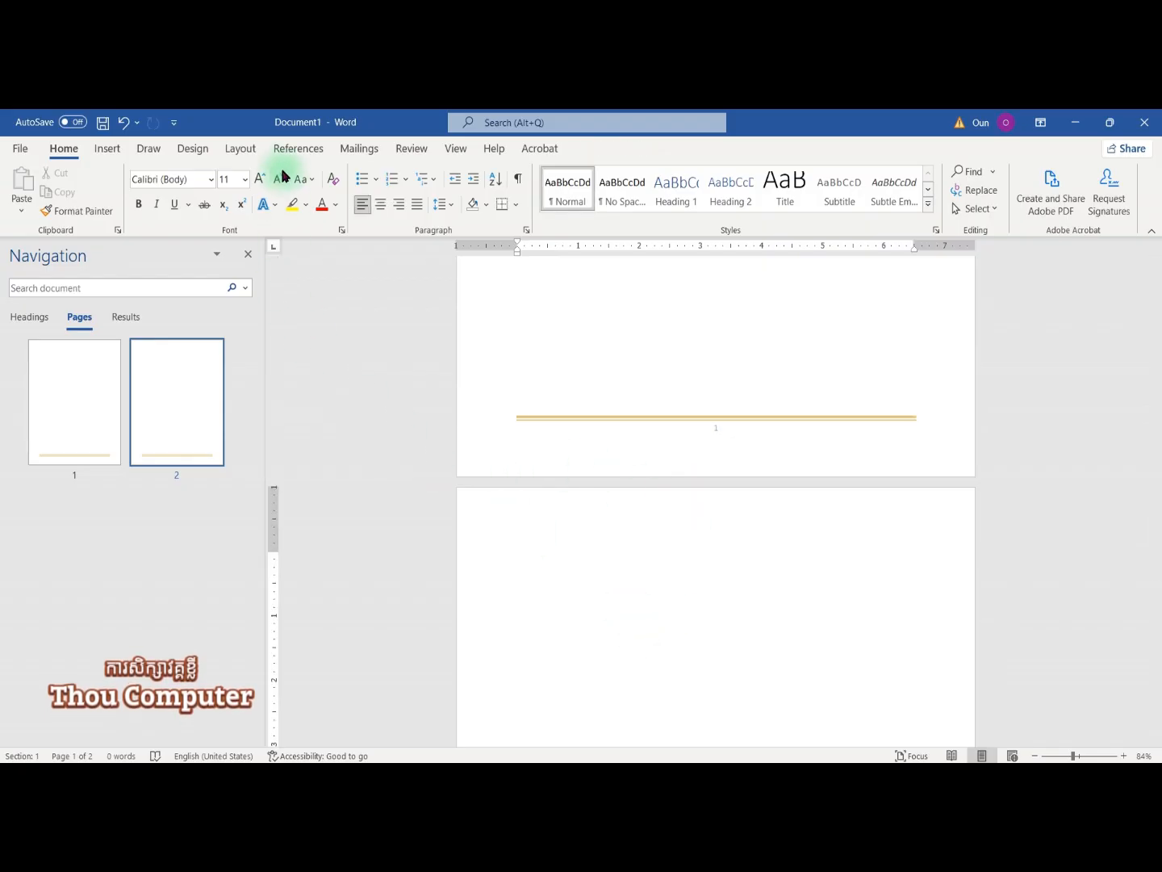
pyautogui.click(237, 148)
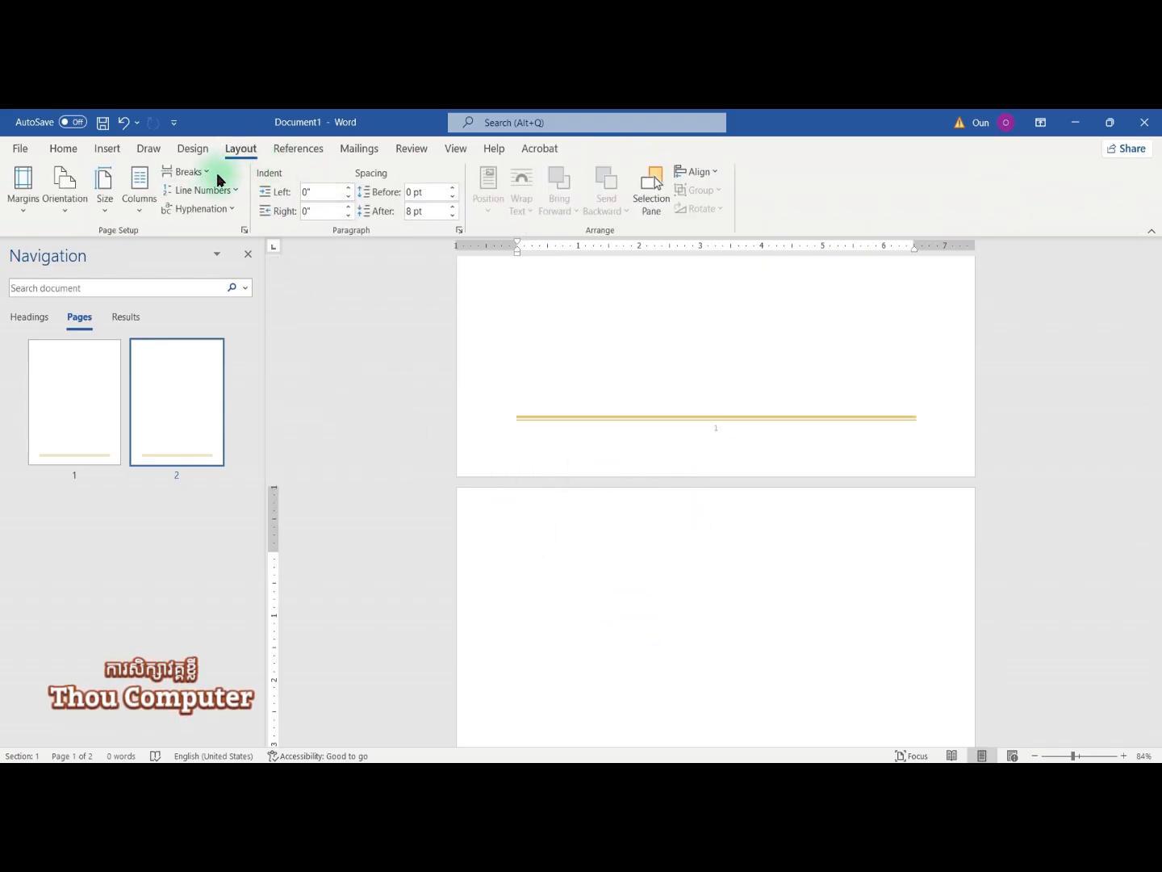
pyautogui.click(192, 172)
pyautogui.click(228, 229)
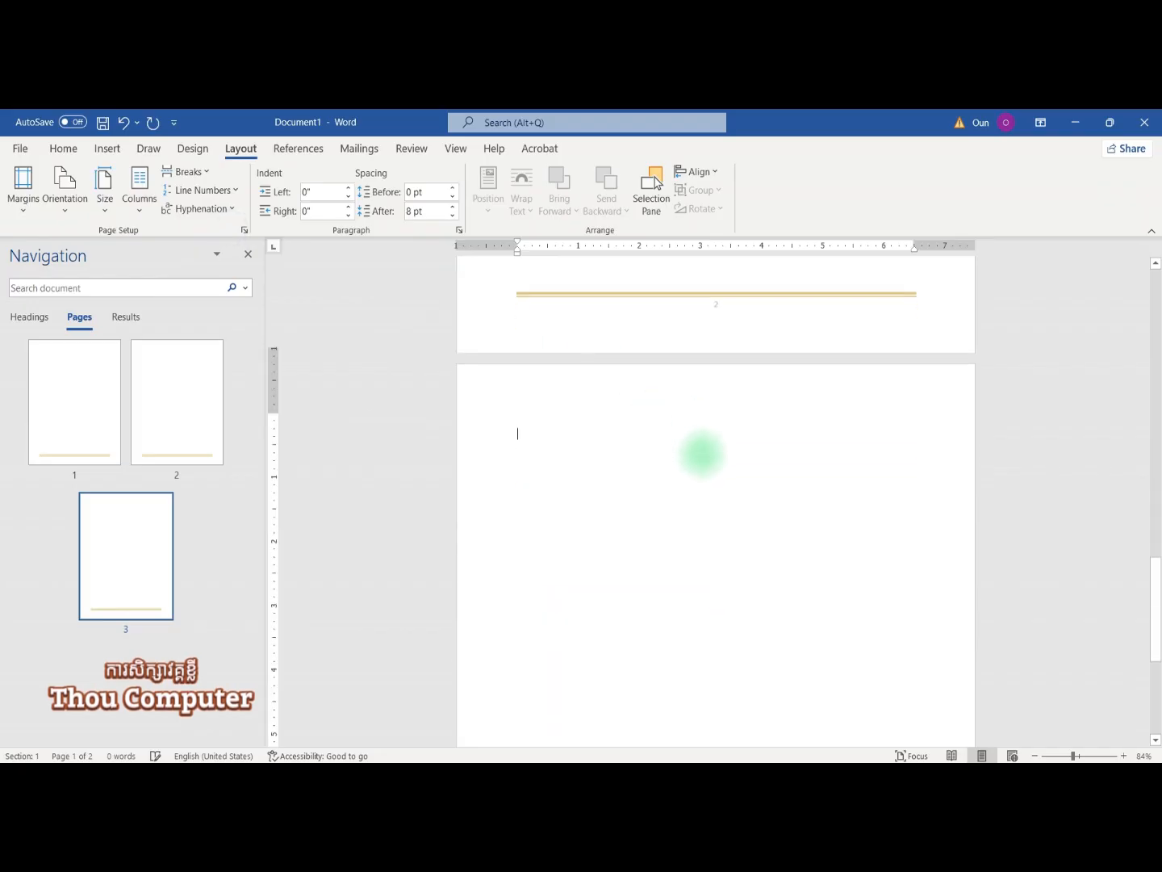
# Step: Check the three pages, jumping back to page 1 via the Navigation pane
pyautogui.scroll(-7, 718, 475)
pyautogui.scroll(10, 642, 536)
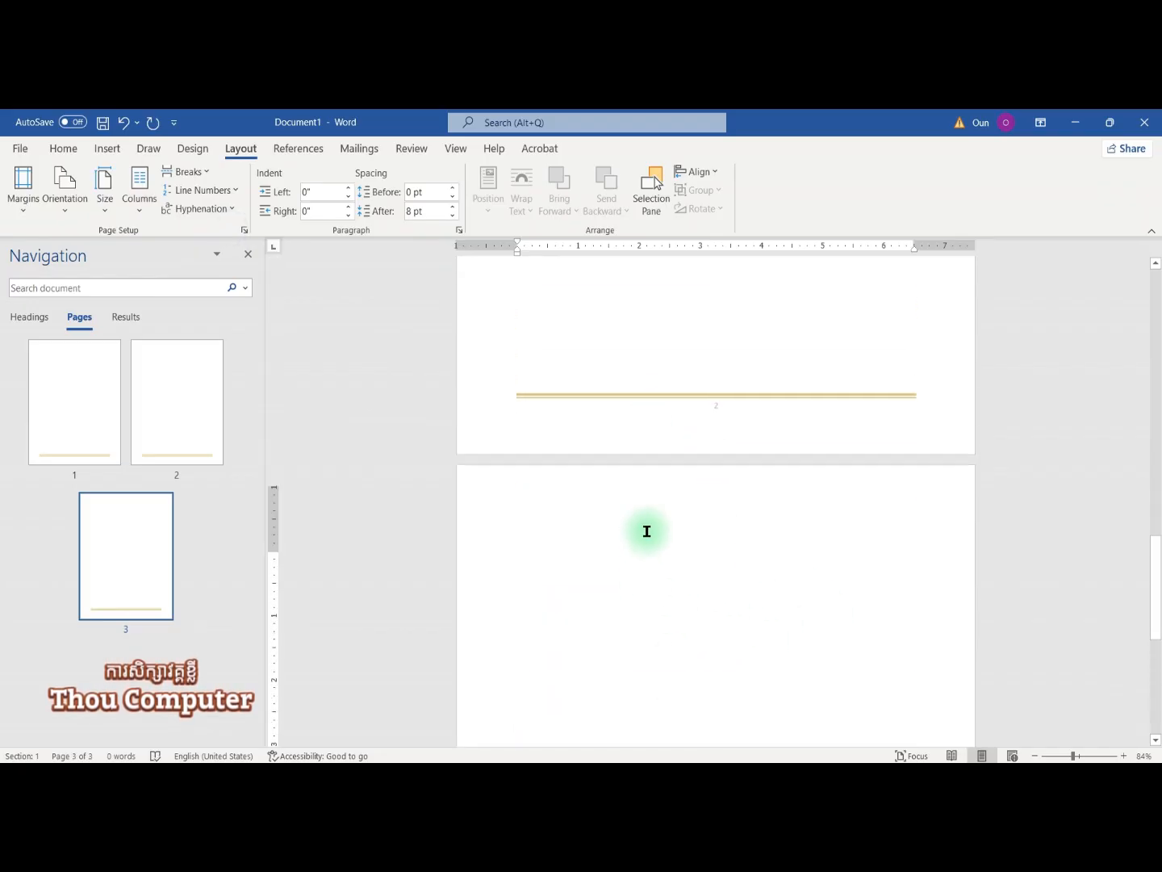
pyautogui.scroll(5, 646, 531)
pyautogui.scroll(-3, 635, 526)
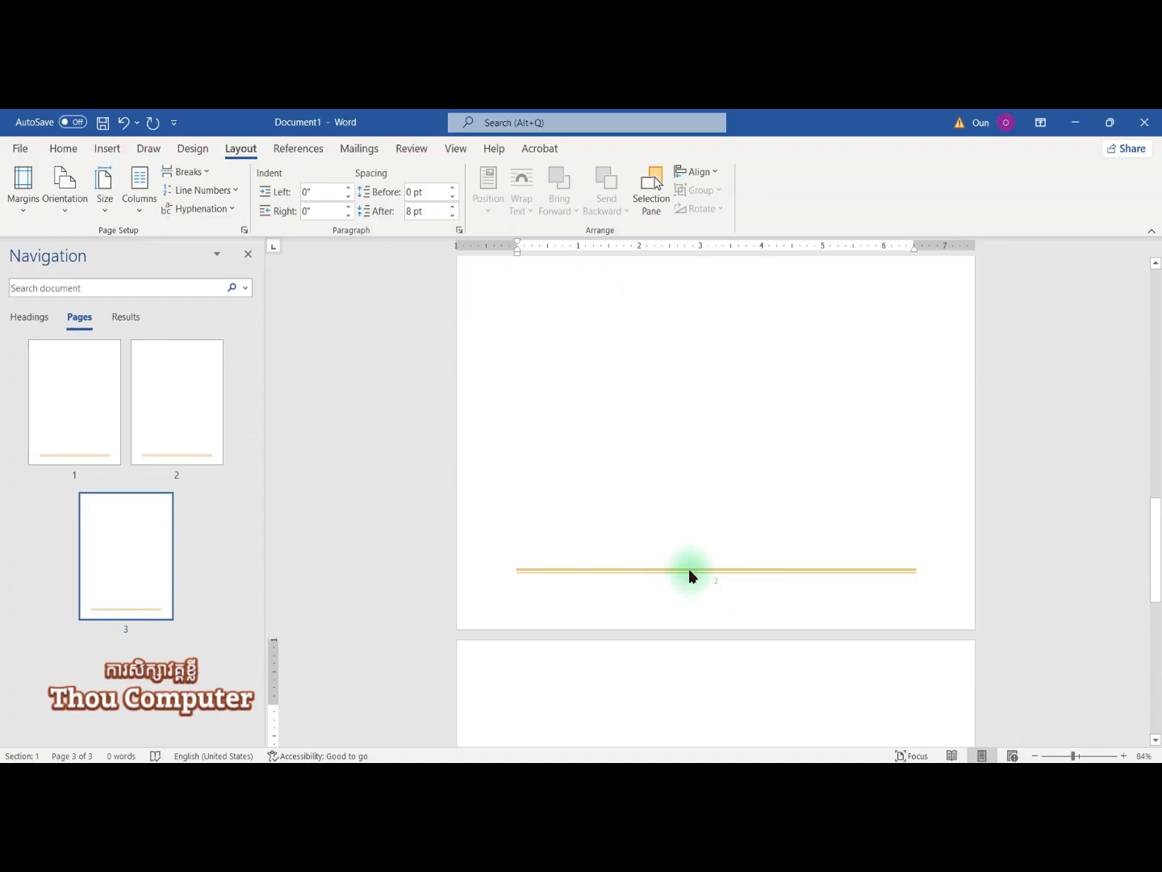
pyautogui.click(93, 428)
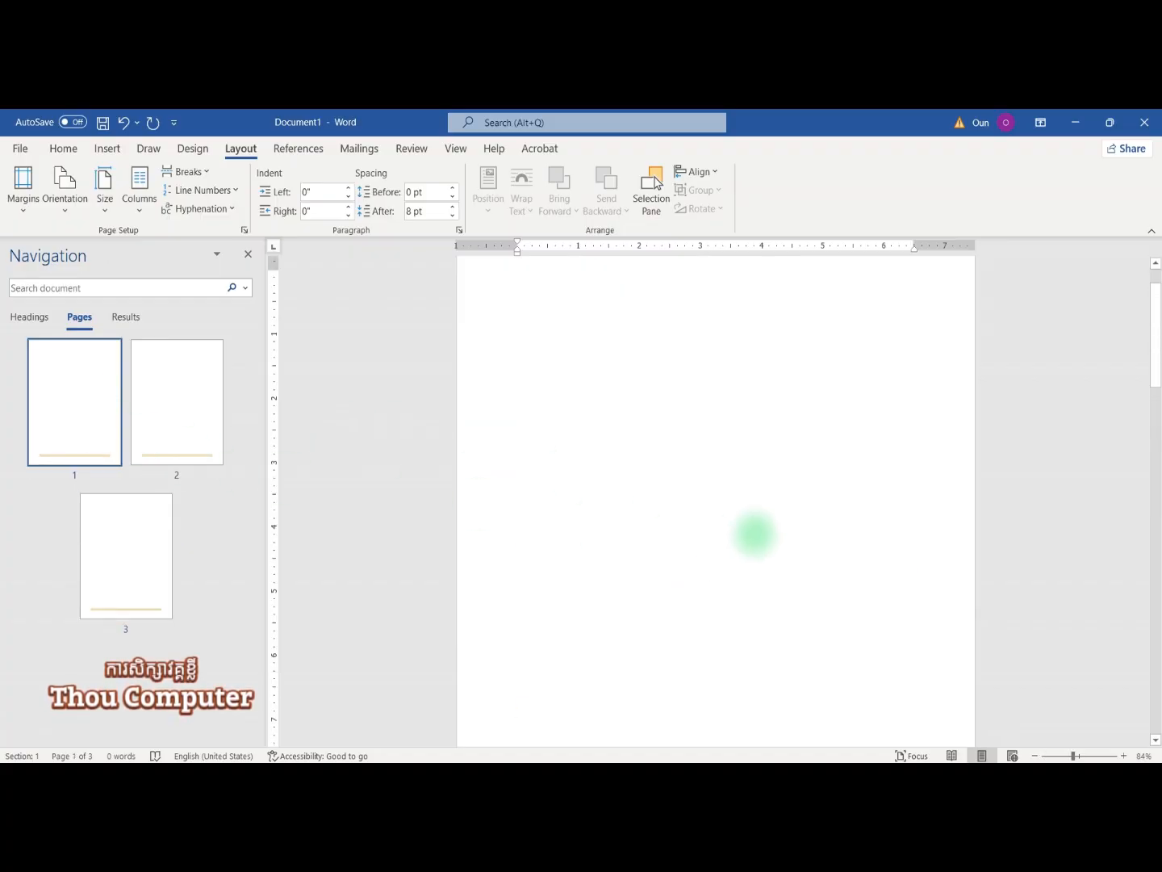
pyautogui.scroll(-6, 744, 526)
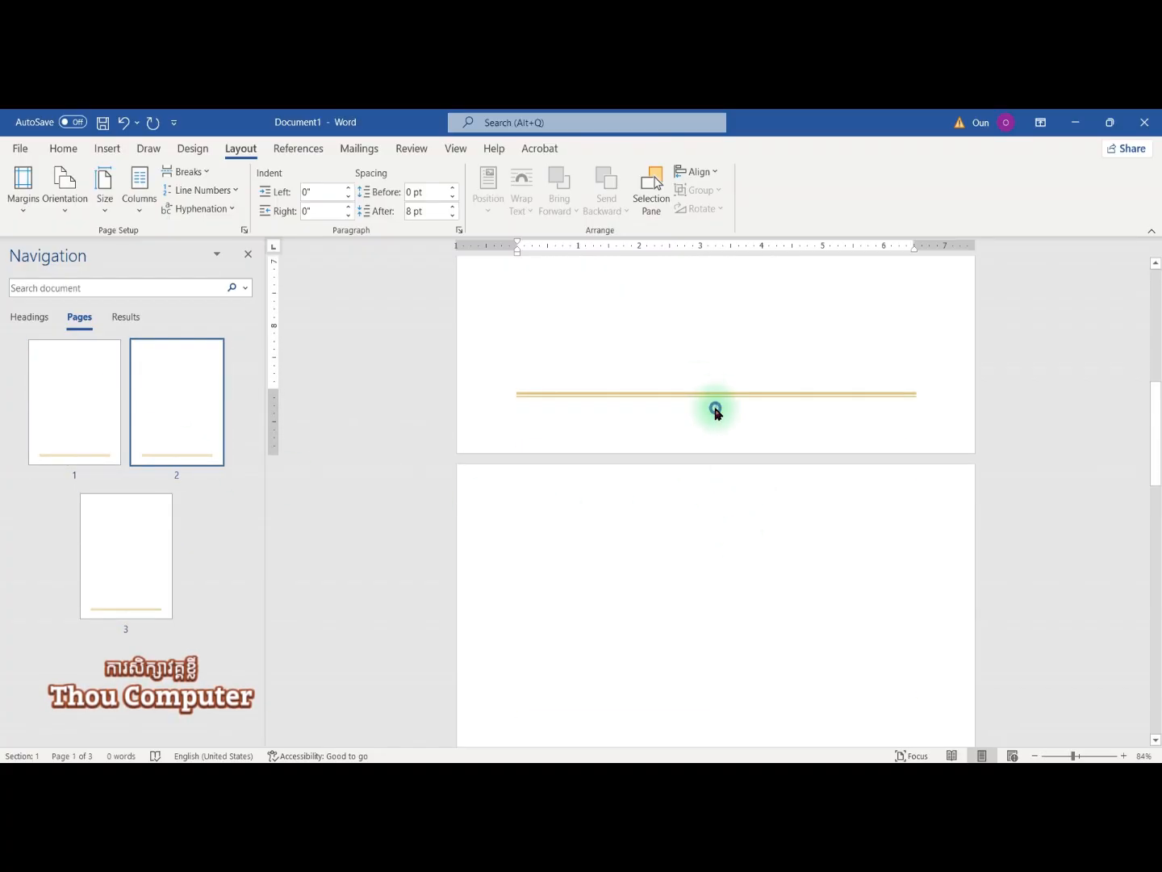
# Step: Reopen page 2's footer for editing and browse the Page Number menu's submenus
pyautogui.doubleClick(716, 411)
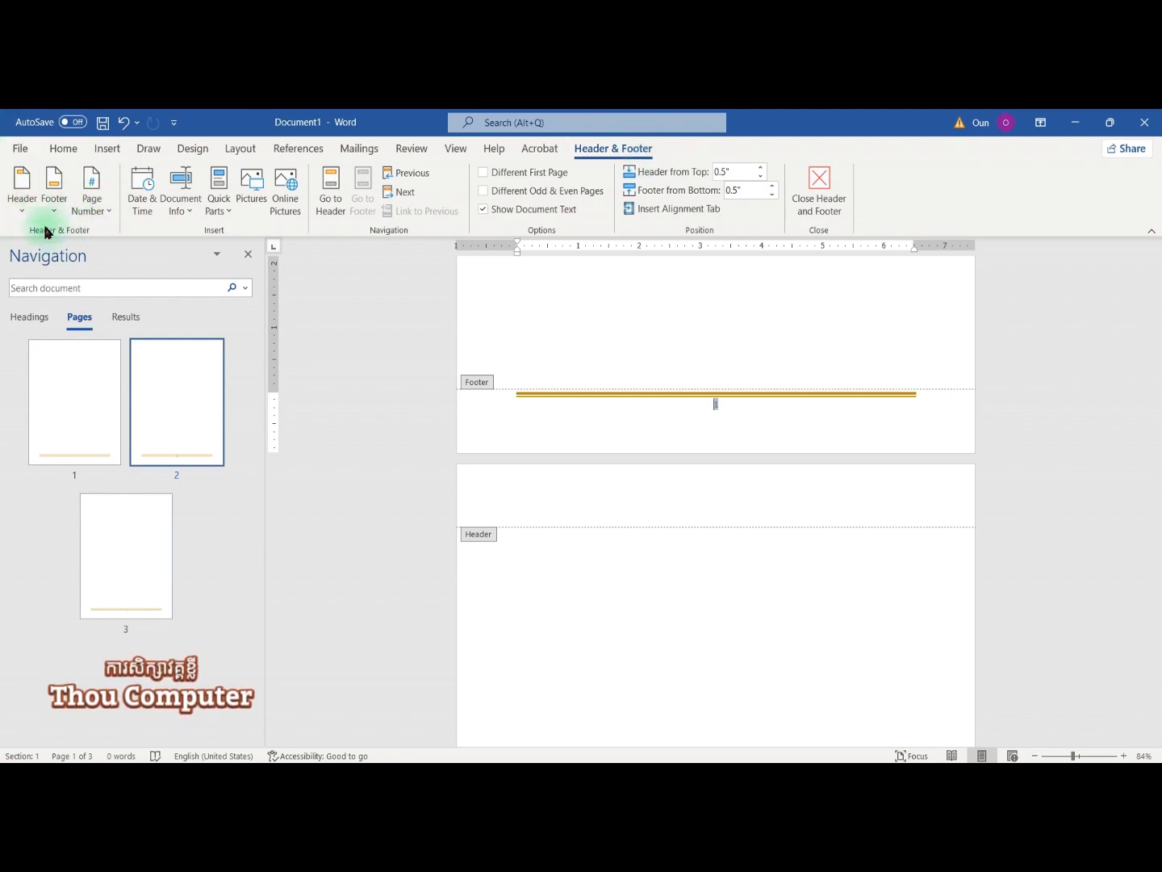
pyautogui.click(93, 215)
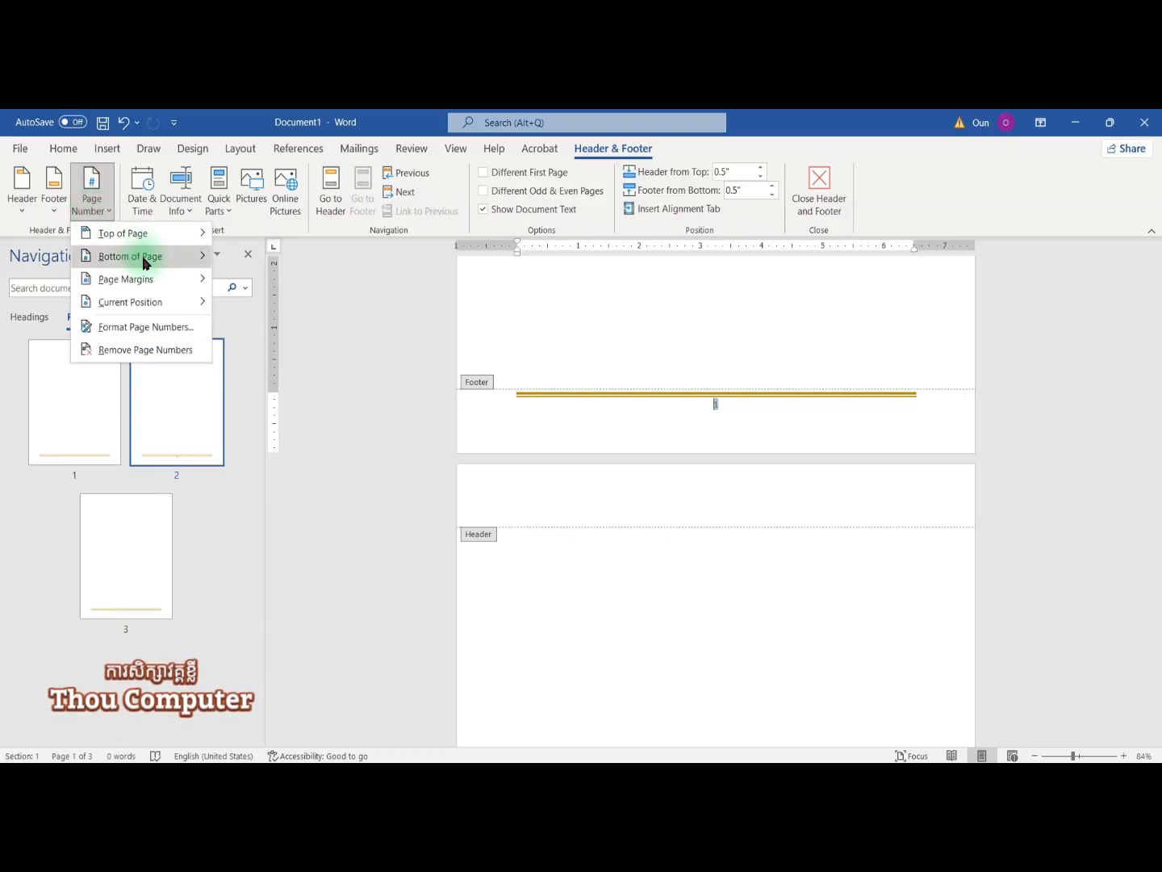
pyautogui.moveTo(134, 304)
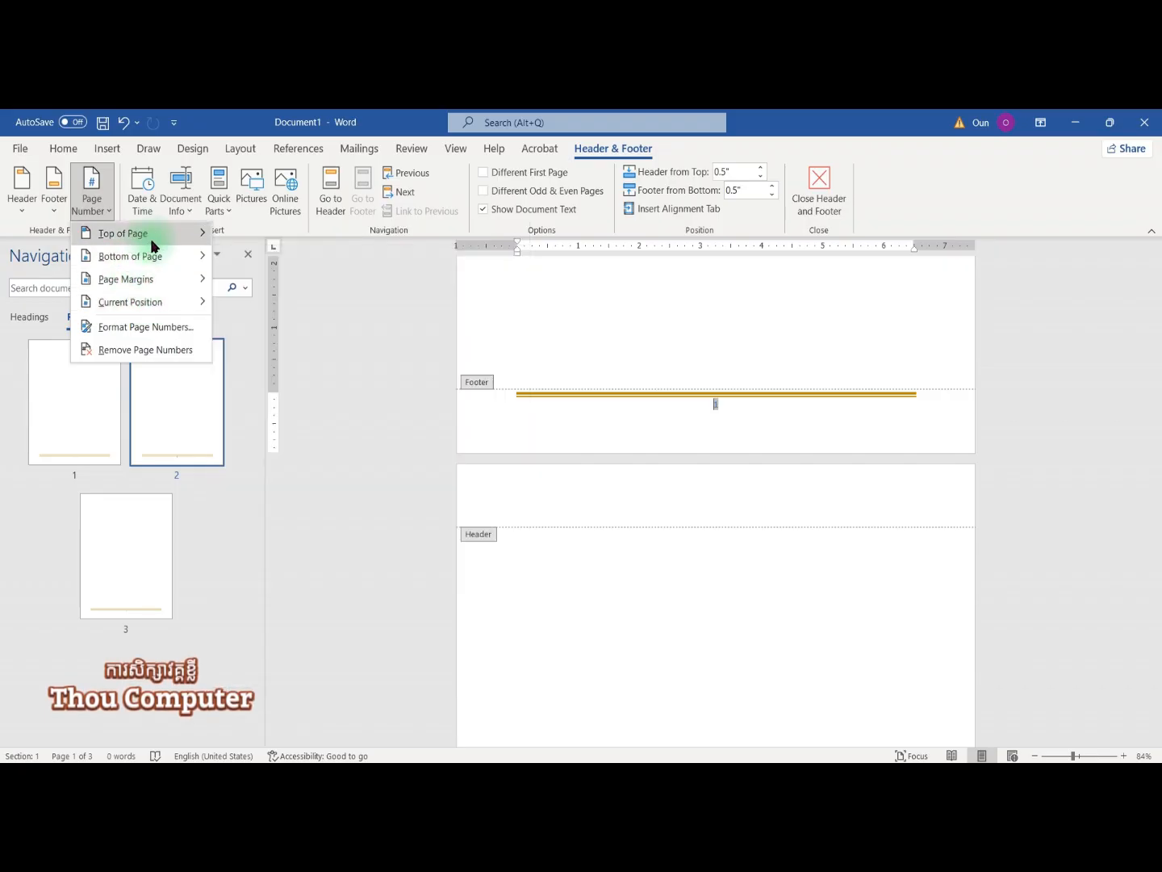
pyautogui.moveTo(152, 243)
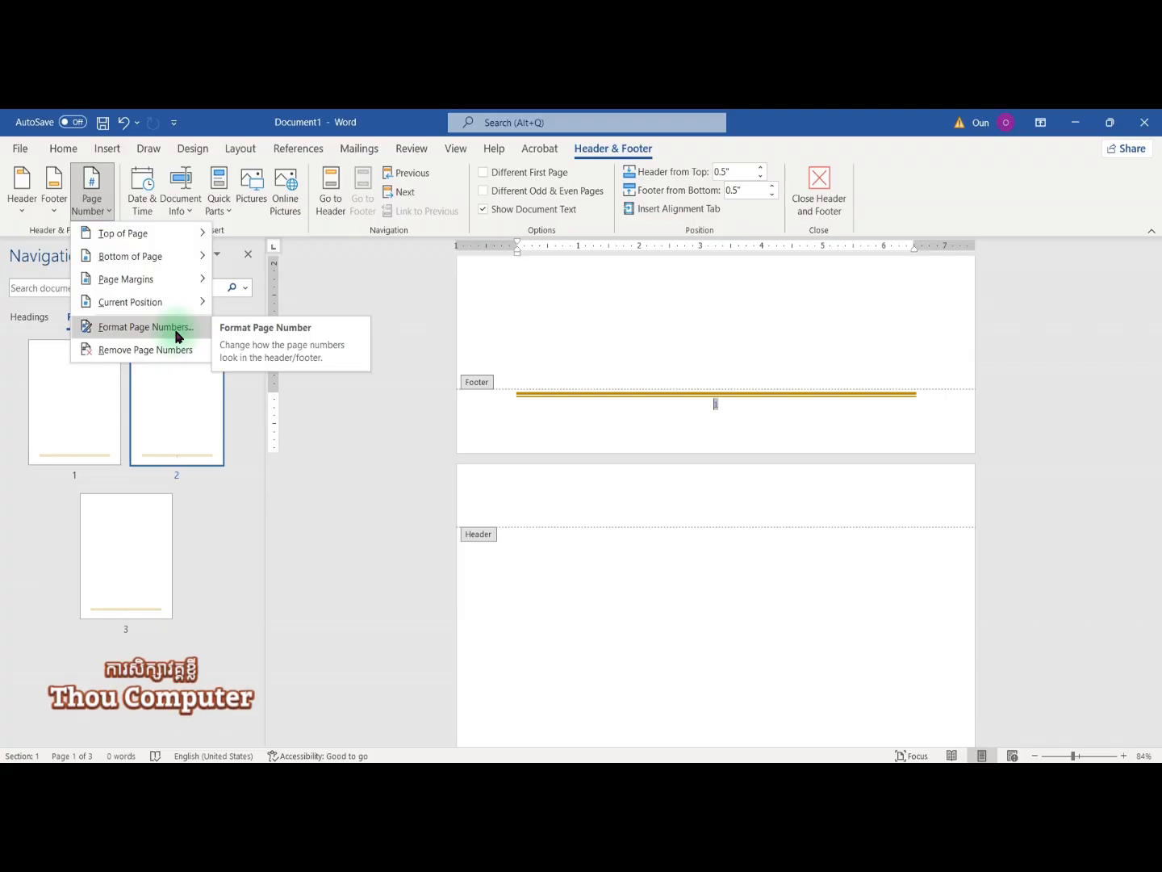
# Step: In Format Page Numbers, choose I, II, III format starting at I and apply
pyautogui.click(145, 328)
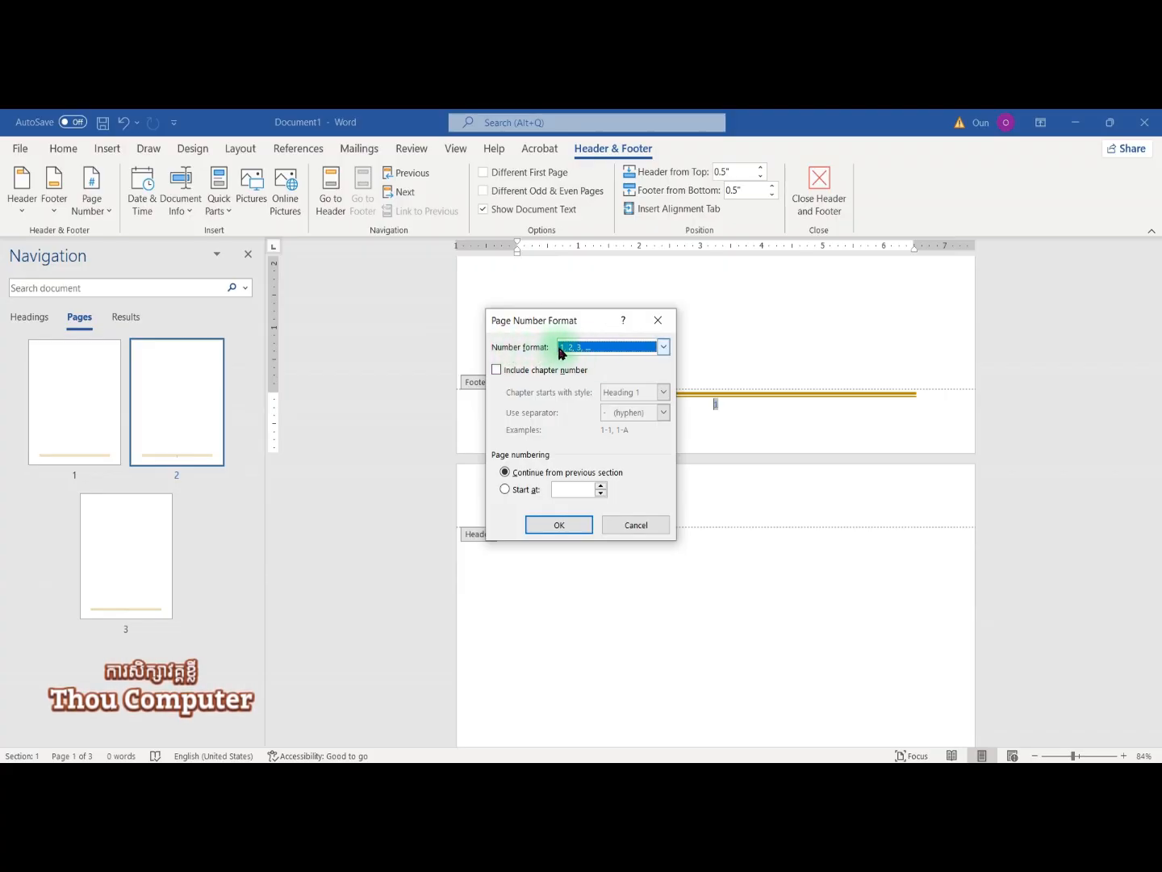
pyautogui.click(664, 347)
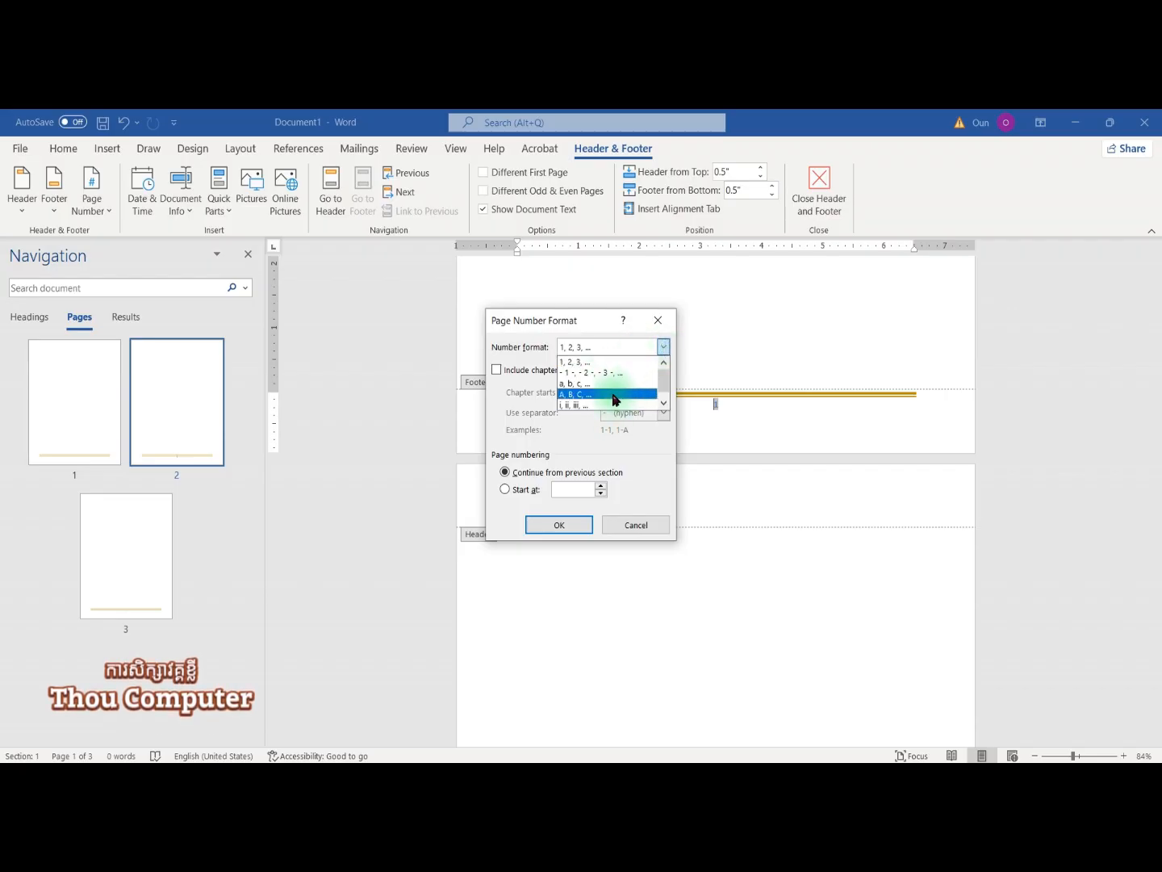
pyautogui.click(662, 402)
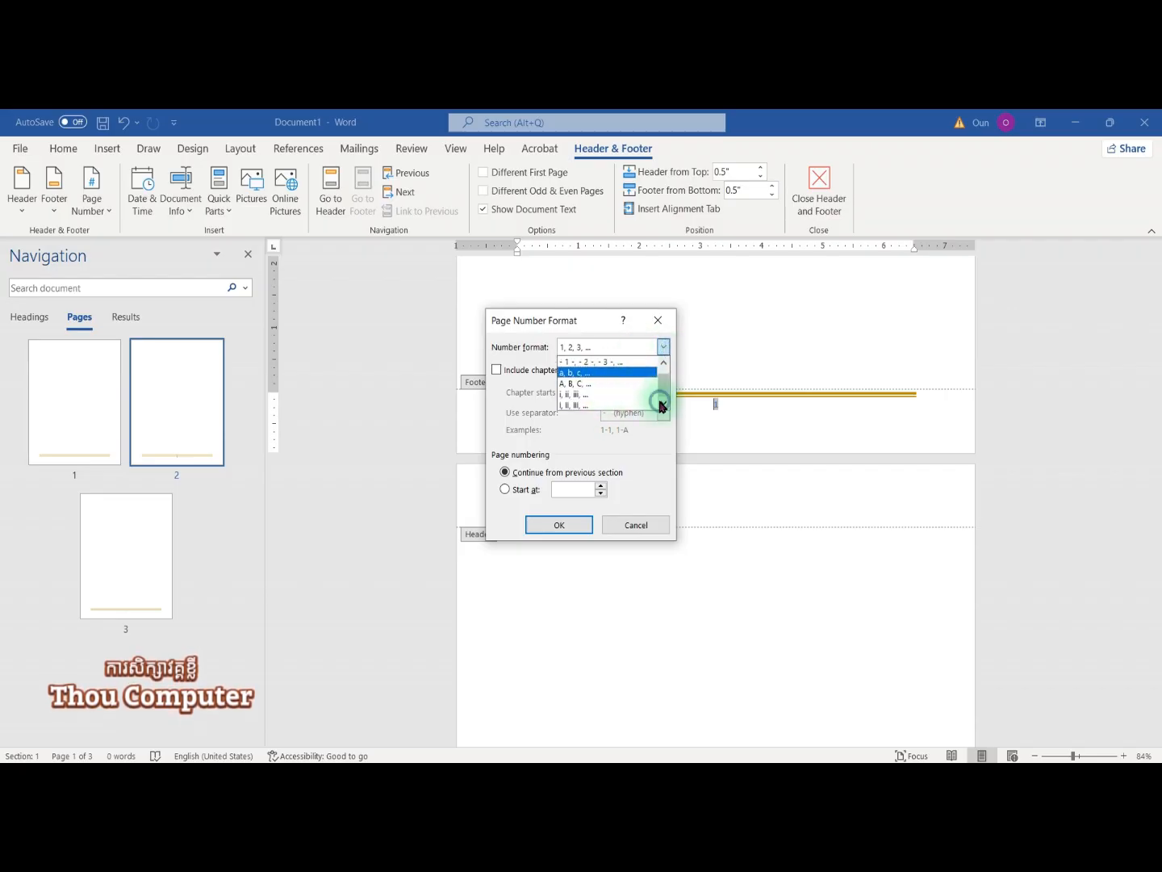
pyautogui.click(601, 405)
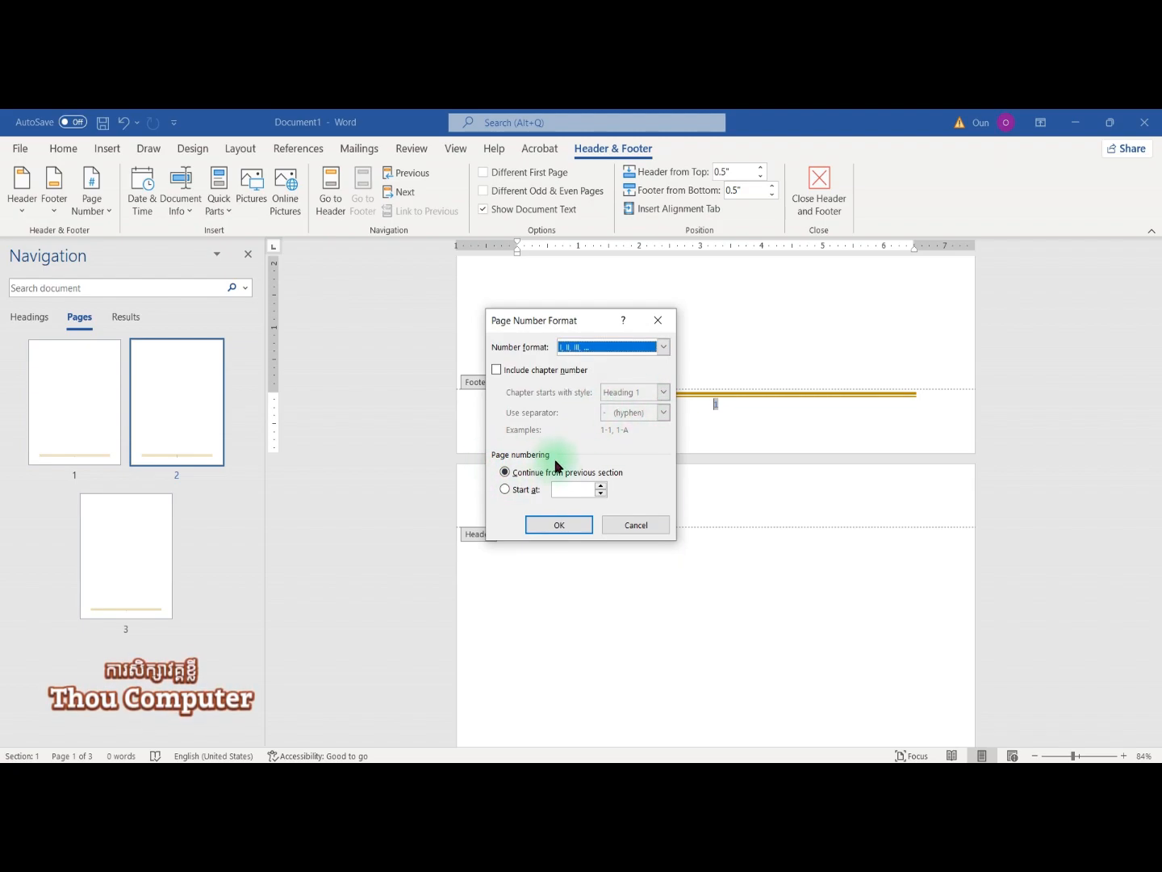
pyautogui.click(517, 491)
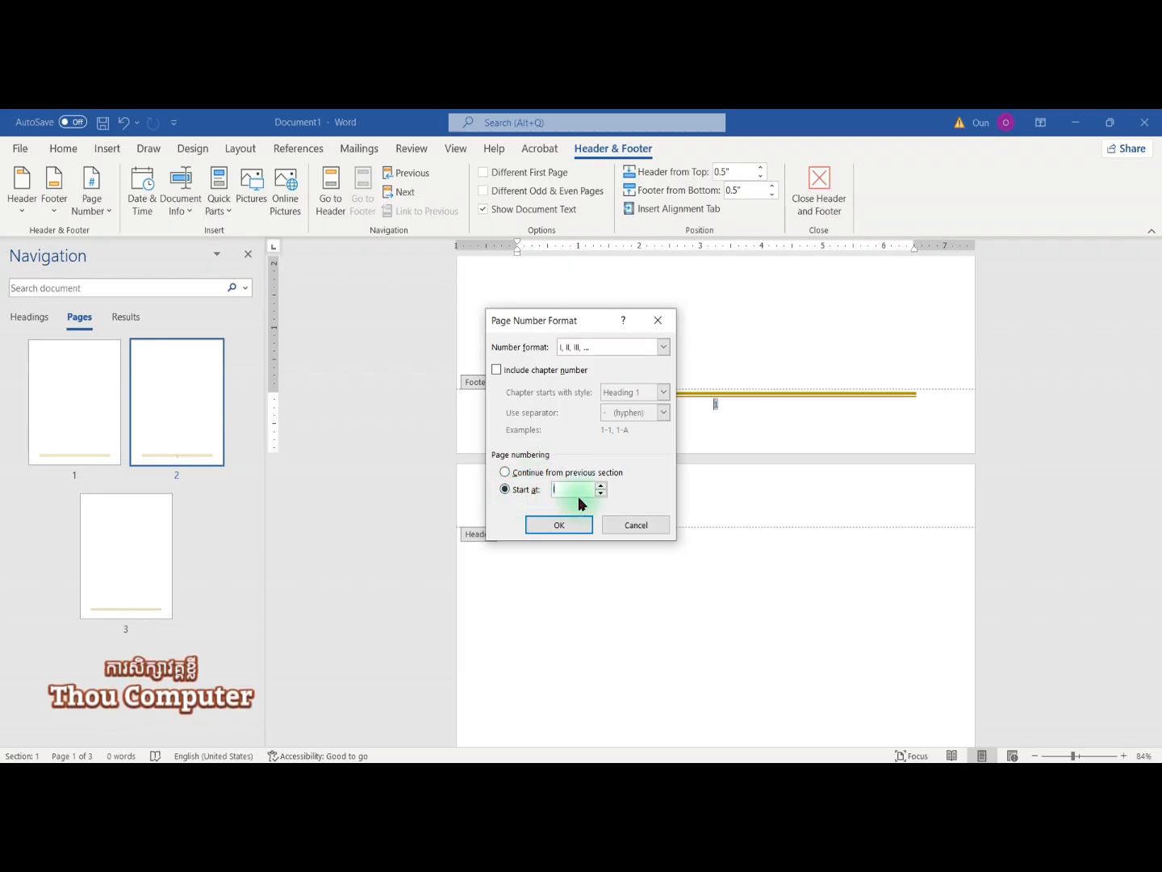
pyautogui.click(601, 487)
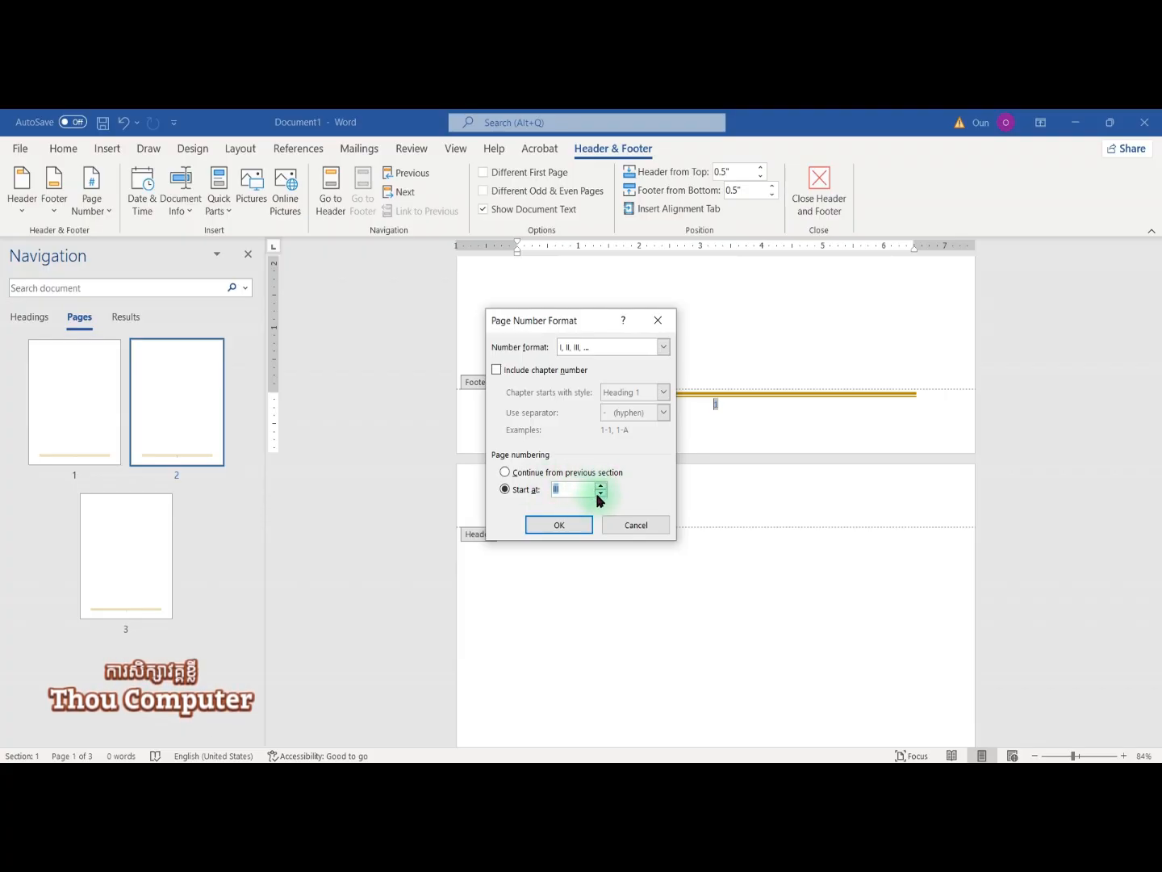
pyautogui.click(600, 487)
pyautogui.click(601, 487)
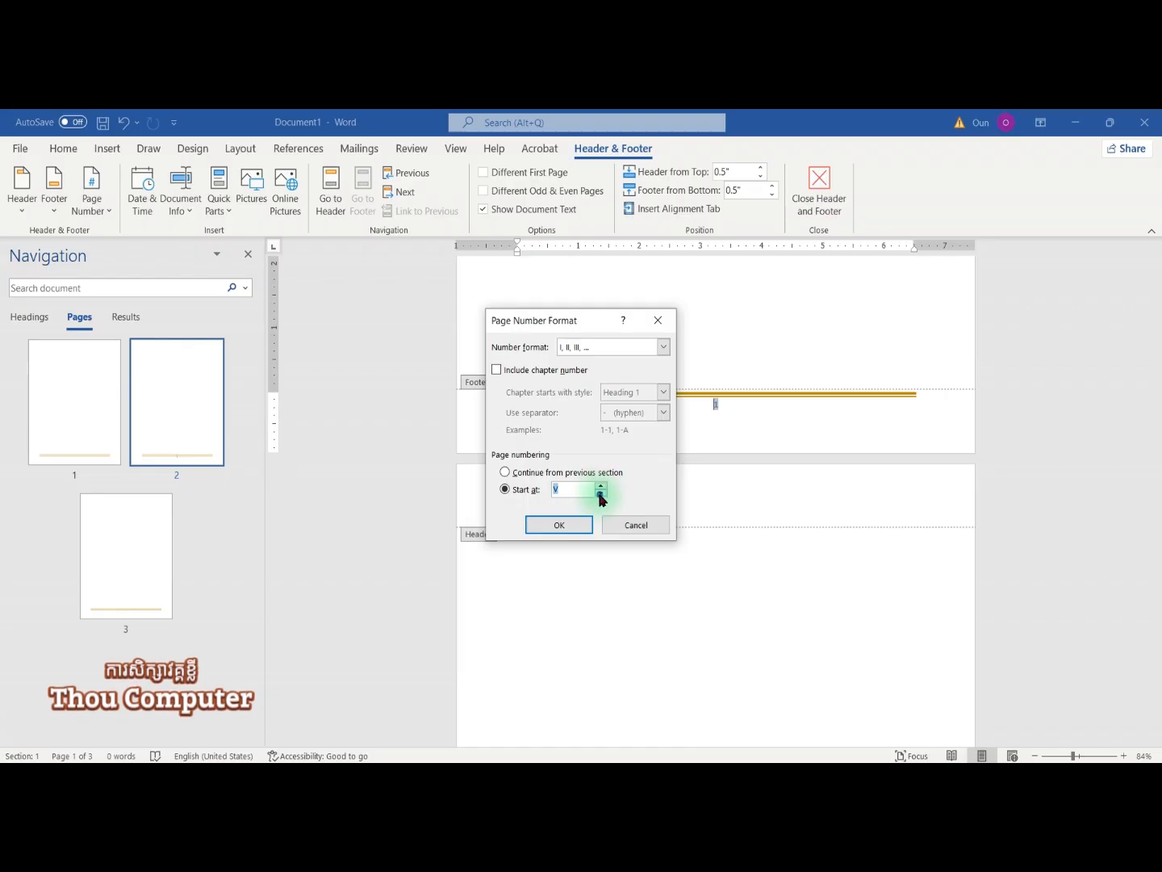
pyautogui.click(601, 493)
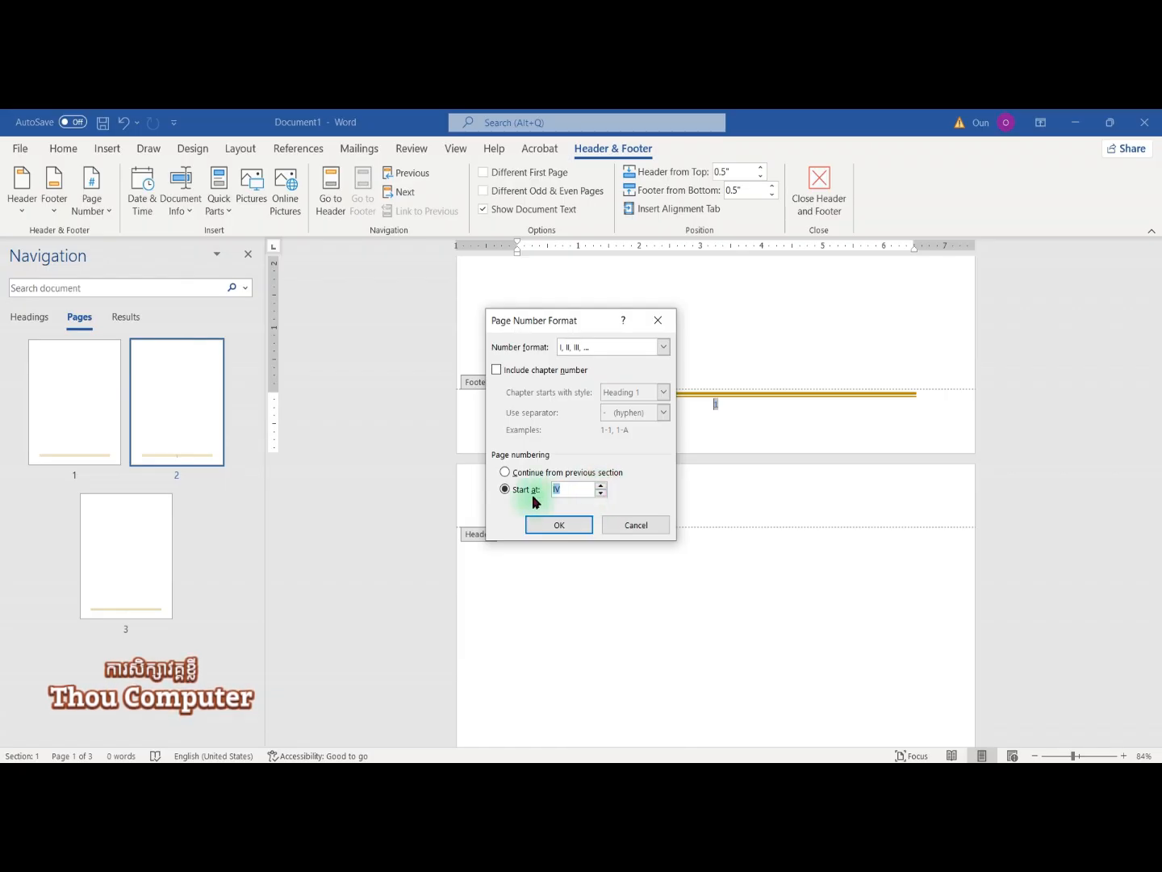
pyautogui.click(601, 493)
pyautogui.click(599, 493)
pyautogui.click(600, 493)
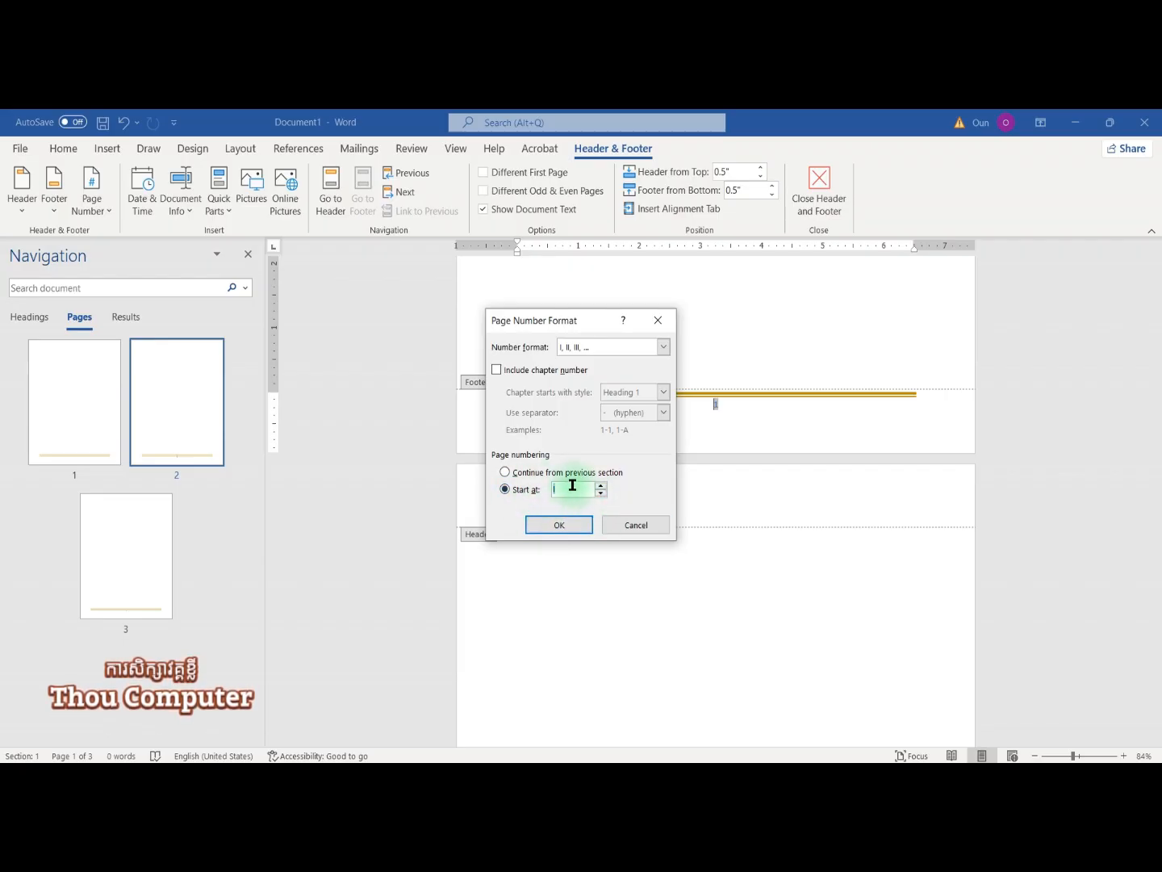
pyautogui.click(579, 527)
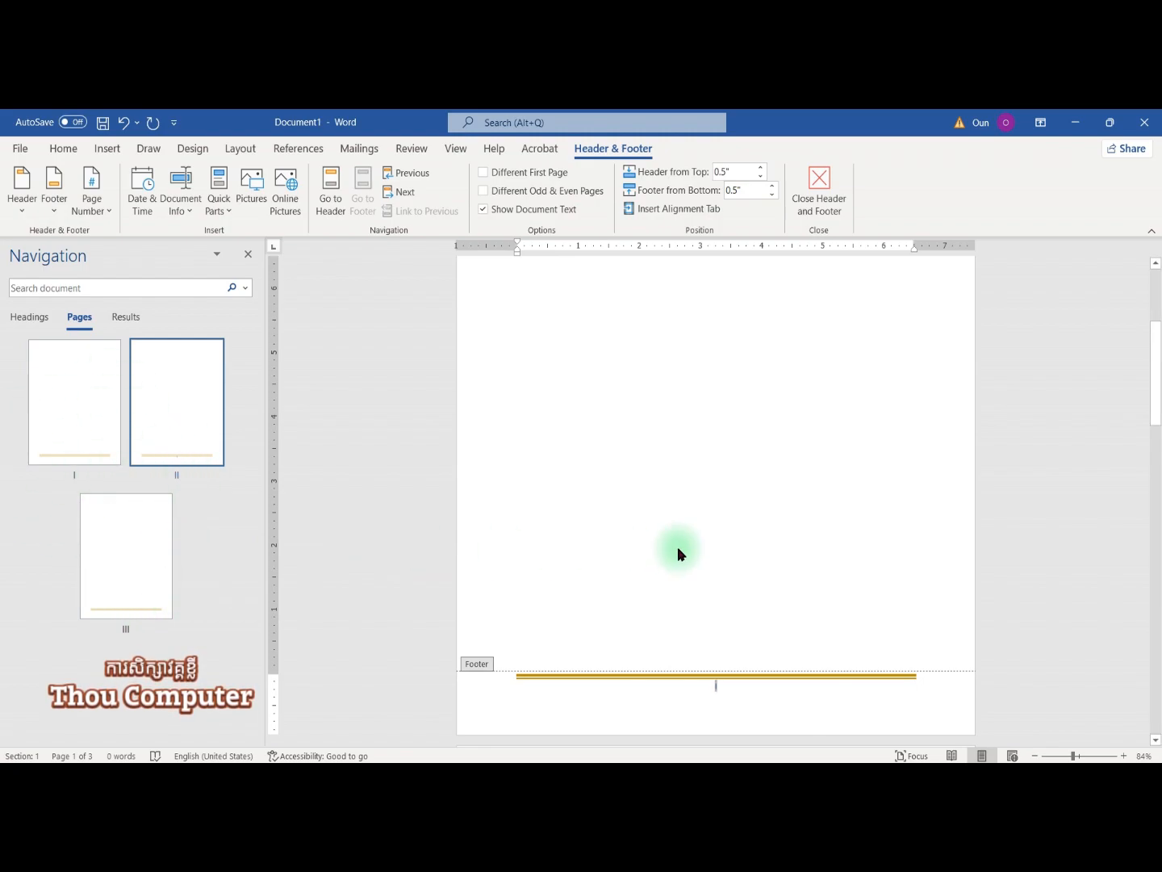
pyautogui.scroll(-3, 678, 546)
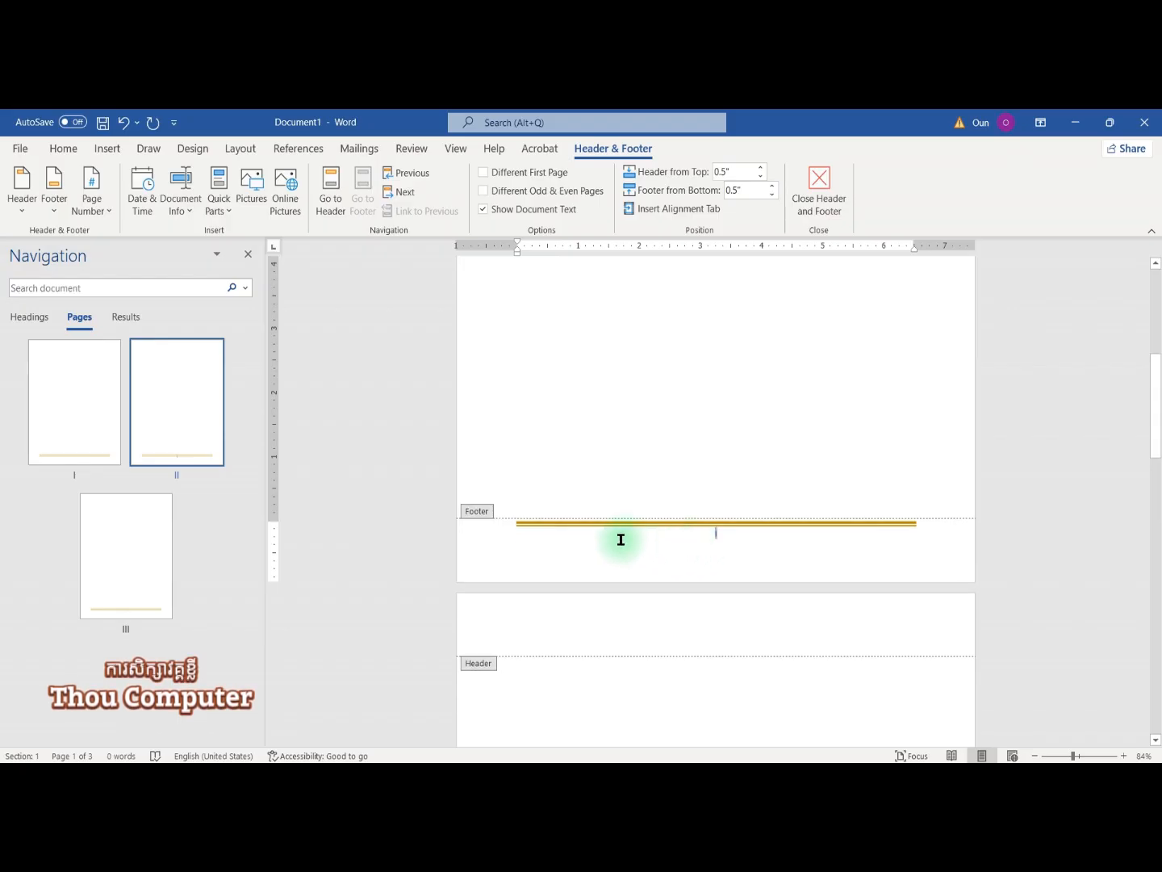